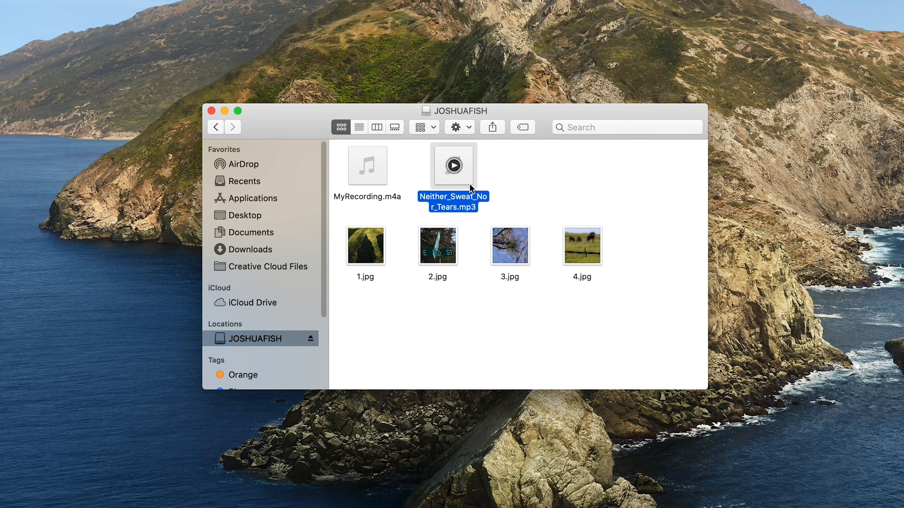
{"action": "left_click_drag", "start_coordinate": [350, 301], "coordinate": [614, 263]}
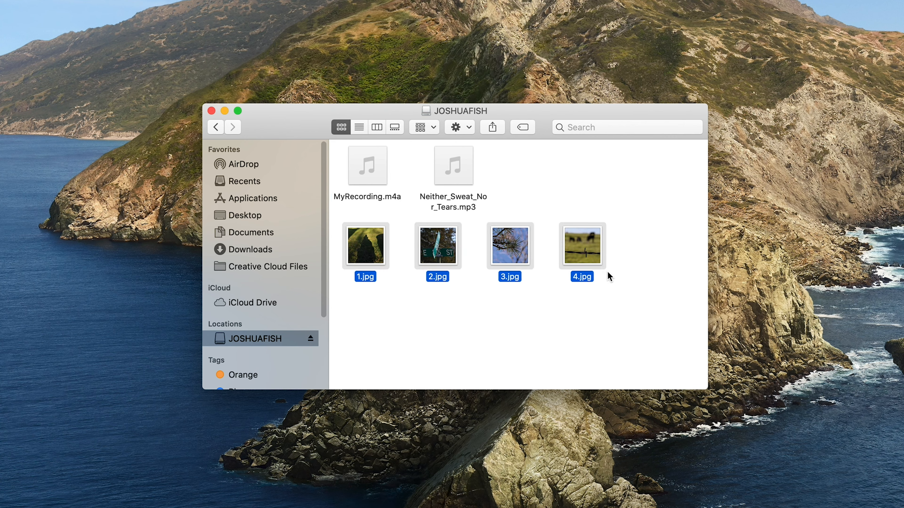
{"action": "left_click", "coordinate": [560, 312]}
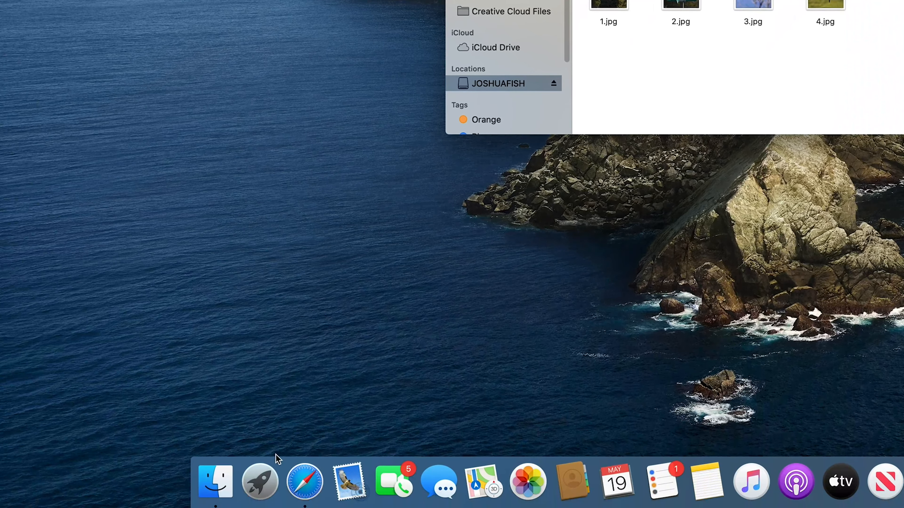
Switch to iMovie and create a new Movie project
{"action": "left_click", "coordinate": [267, 485]}
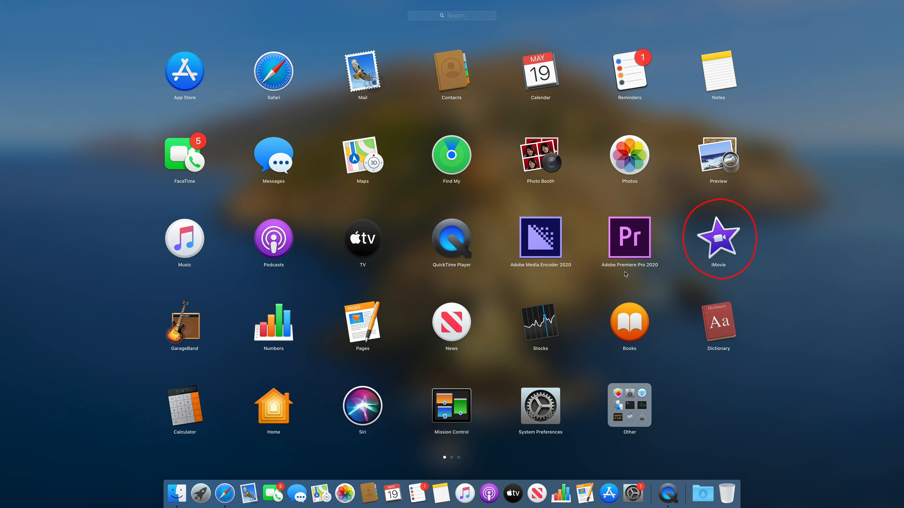
{"action": "left_click", "coordinate": [727, 249]}
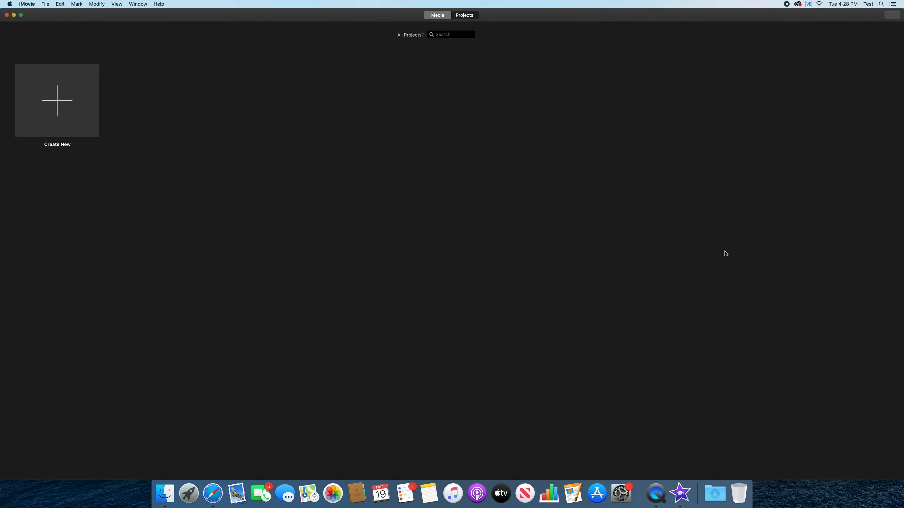
{"action": "left_click", "coordinate": [84, 118]}
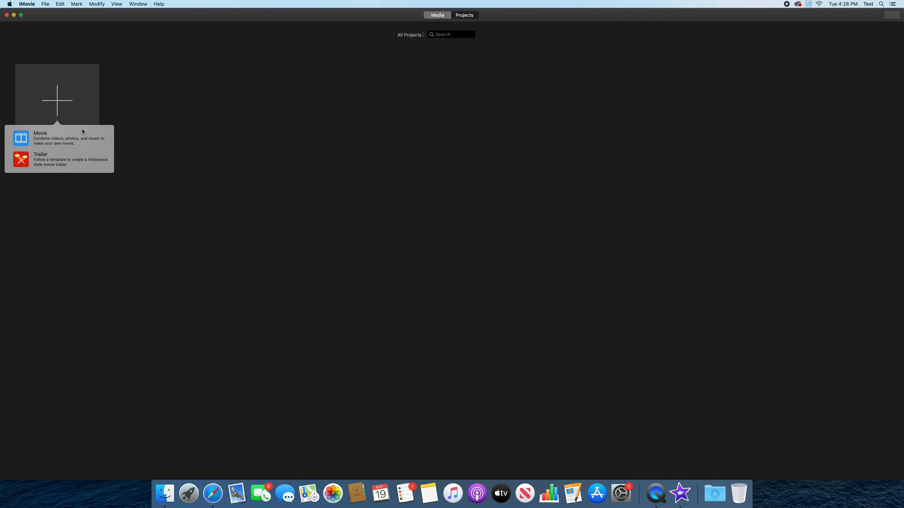
{"action": "left_click", "coordinate": [55, 136]}
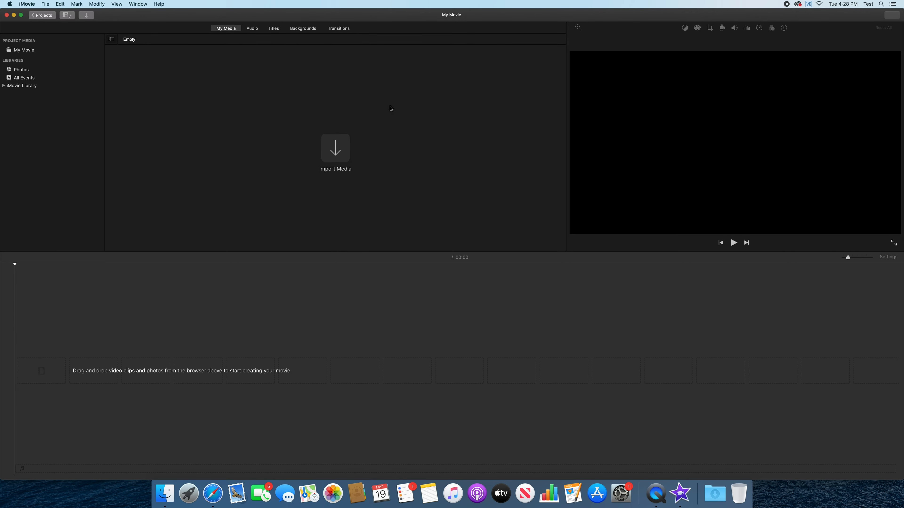
Bring up the media import window showing the external drive's photo and audio files
{"action": "left_click", "coordinate": [244, 304]}
{"action": "left_click", "coordinate": [691, 228]}
{"action": "left_click", "coordinate": [345, 155]}
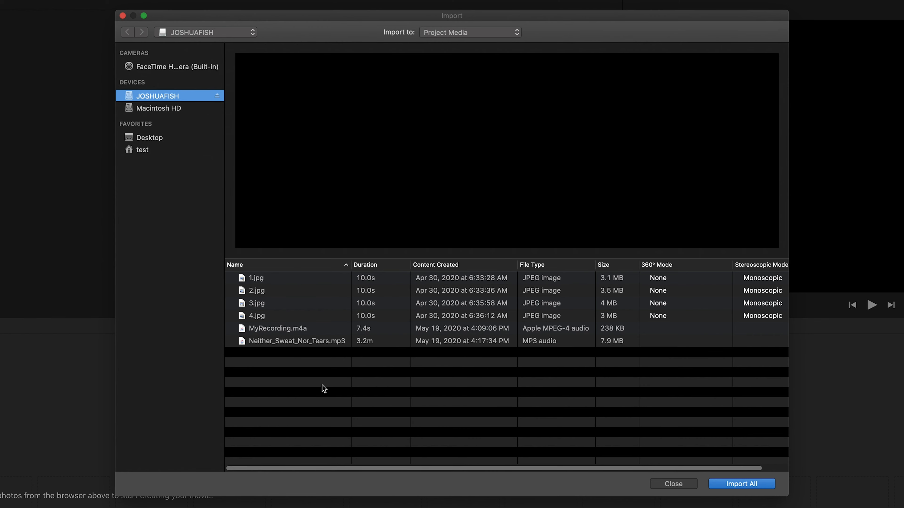
{"action": "left_click", "coordinate": [323, 280]}
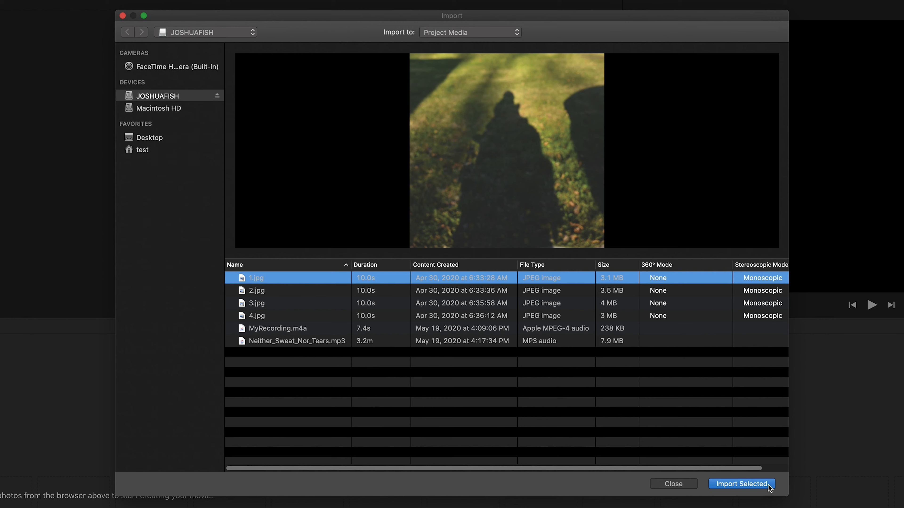
{"action": "left_click", "coordinate": [462, 378]}
{"action": "left_click", "coordinate": [289, 280]}
{"action": "left_click", "coordinate": [288, 318], "text": "shift"}
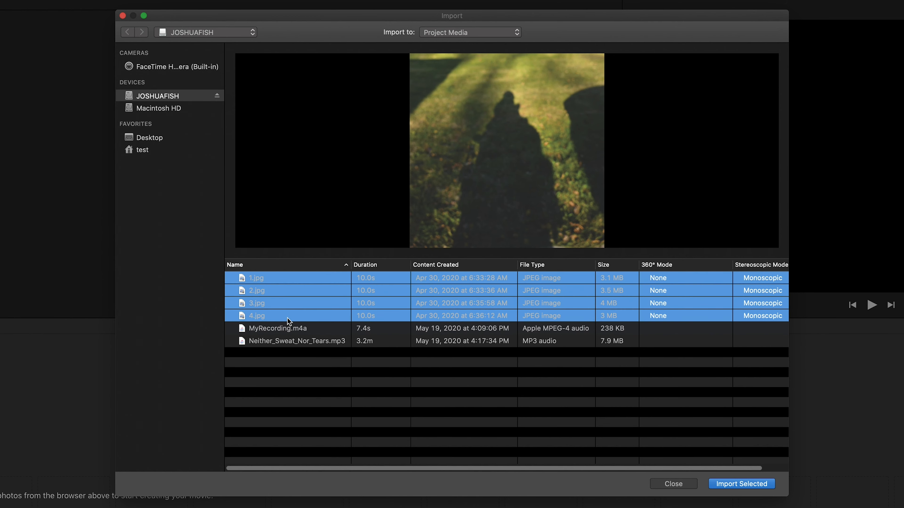
{"action": "left_click", "coordinate": [380, 385]}
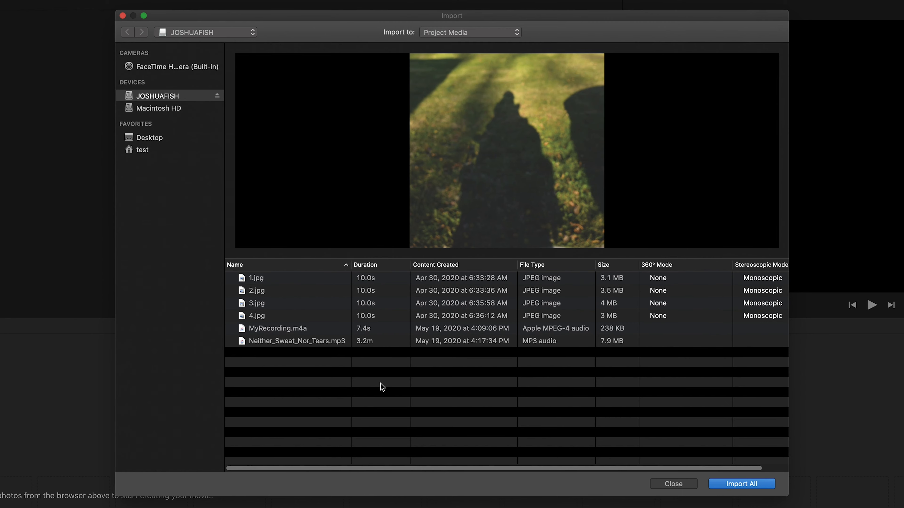
{"action": "left_click", "coordinate": [287, 281]}
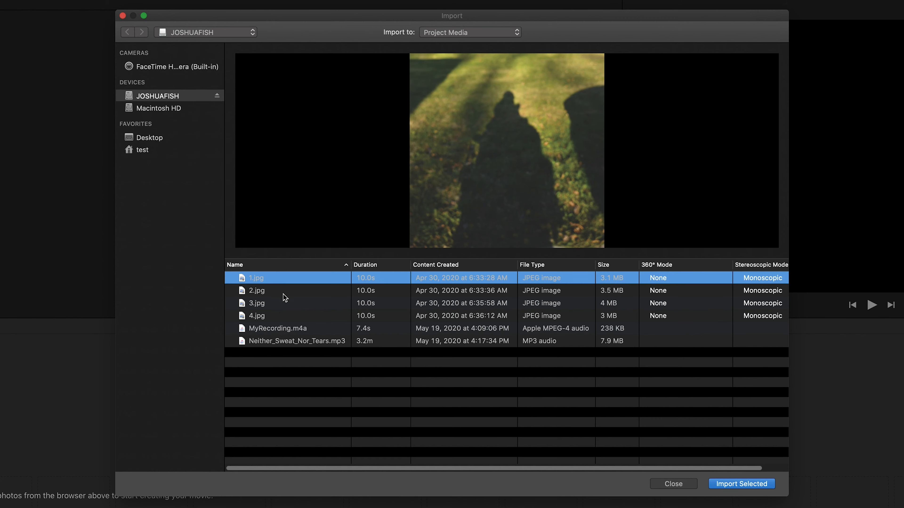
{"action": "left_click", "coordinate": [279, 305], "text": "super"}
{"action": "left_click", "coordinate": [266, 327], "text": "super"}
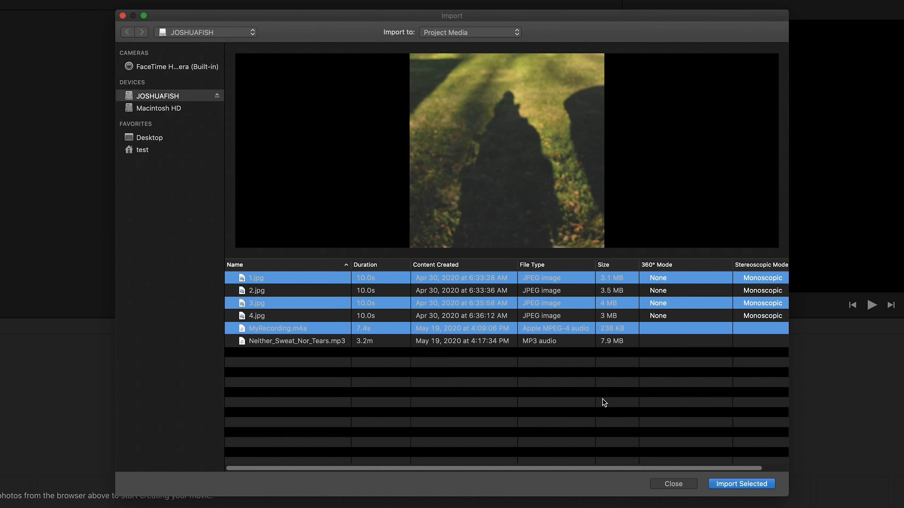
{"action": "left_click", "coordinate": [416, 394]}
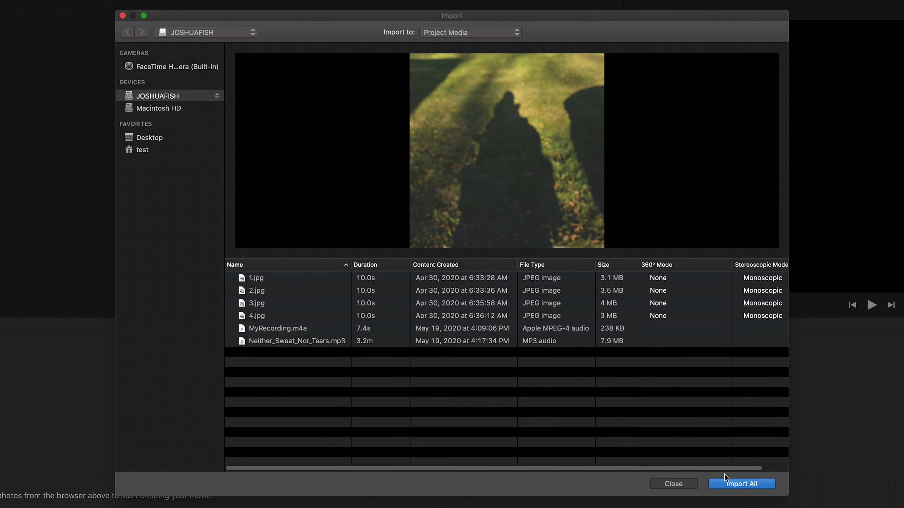
Import all listed photos and audio files into Project Media
{"action": "left_click", "coordinate": [766, 489]}
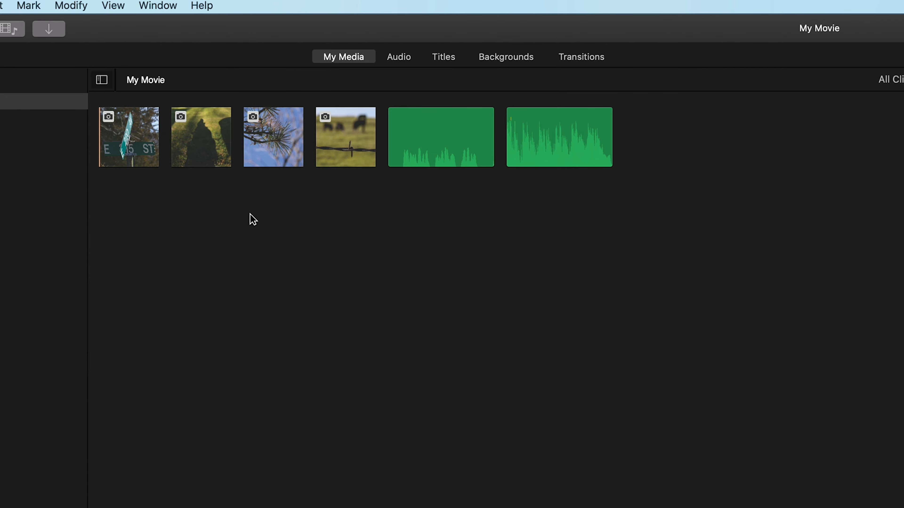
Add a Zoom title at the start of the timeline reading "Snapshots From Home", with the author's name in the subtitle
{"action": "left_click", "coordinate": [458, 59]}
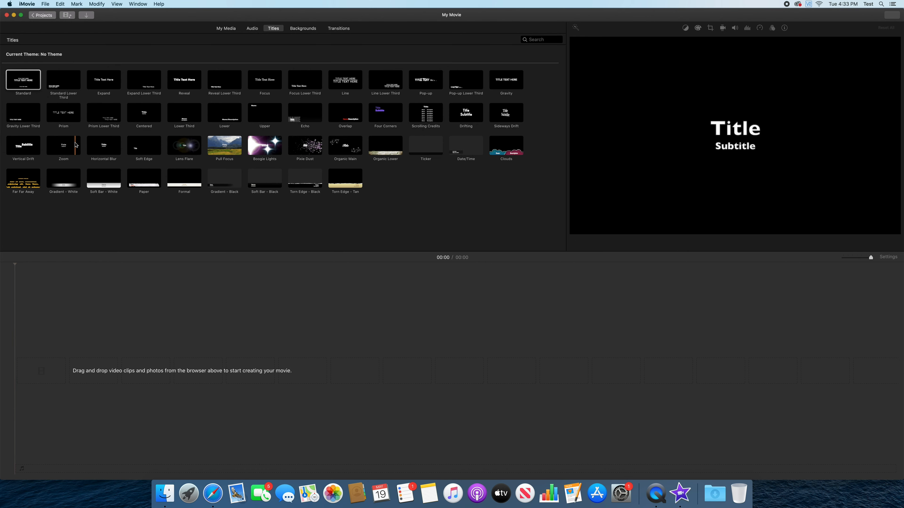
{"action": "left_click", "coordinate": [71, 144]}
{"action": "left_click_drag", "start_coordinate": [71, 144], "coordinate": [31, 373]}
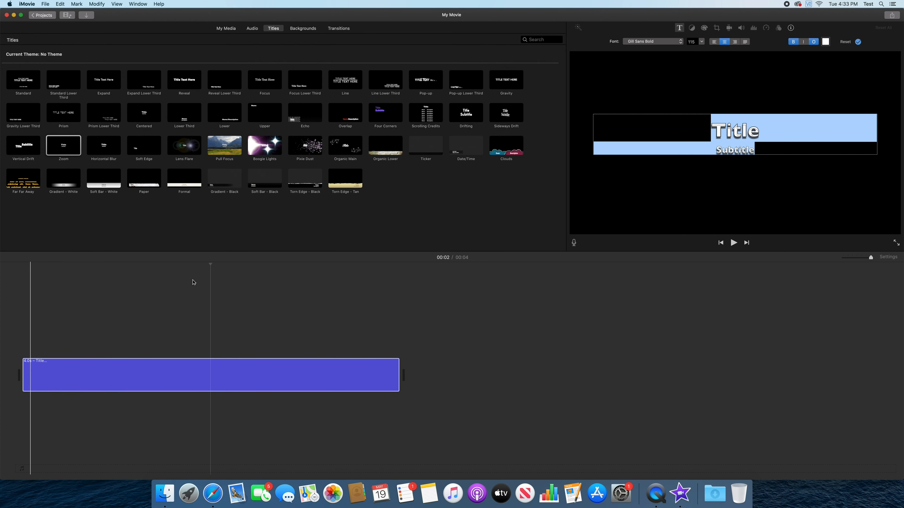
{"action": "type", "text": "Snapshots From Home"}
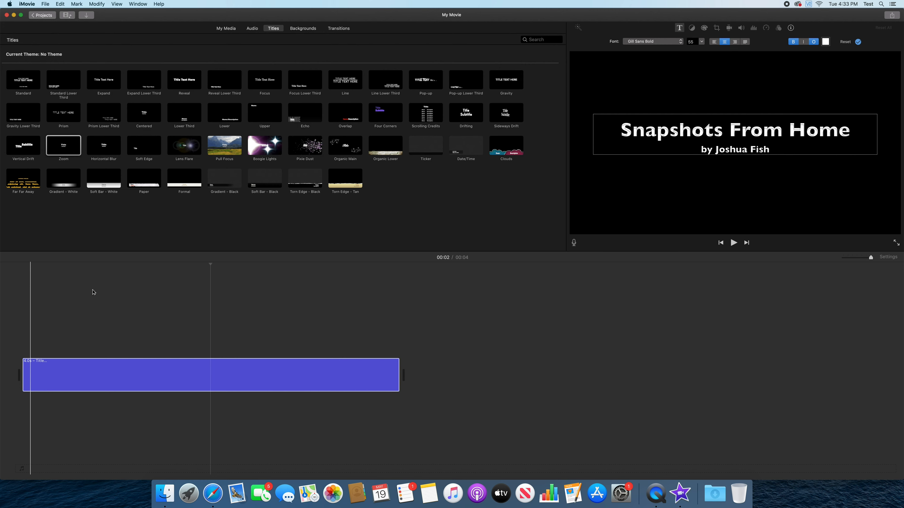
{"action": "left_click", "coordinate": [66, 295]}
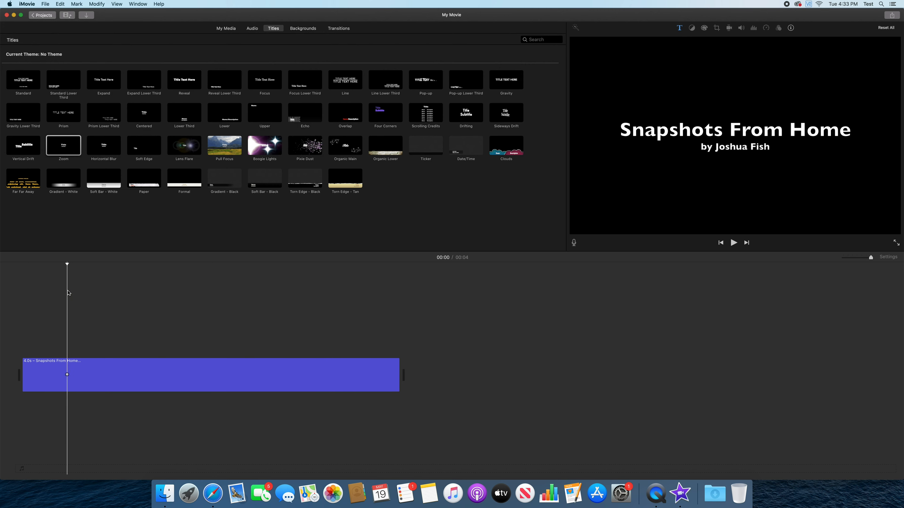
Add the MyRecording audio clip beneath the title and align it with the start of the timeline
{"action": "left_click", "coordinate": [238, 31]}
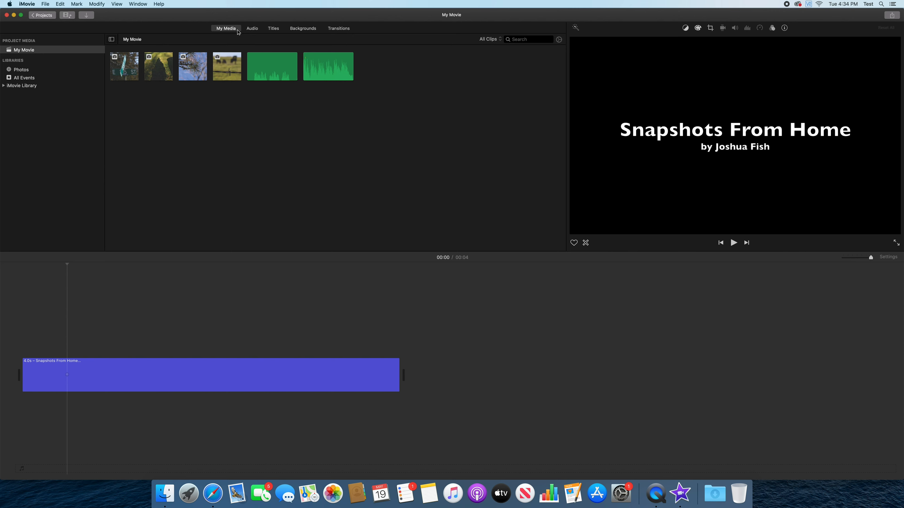
{"action": "left_click", "coordinate": [275, 61]}
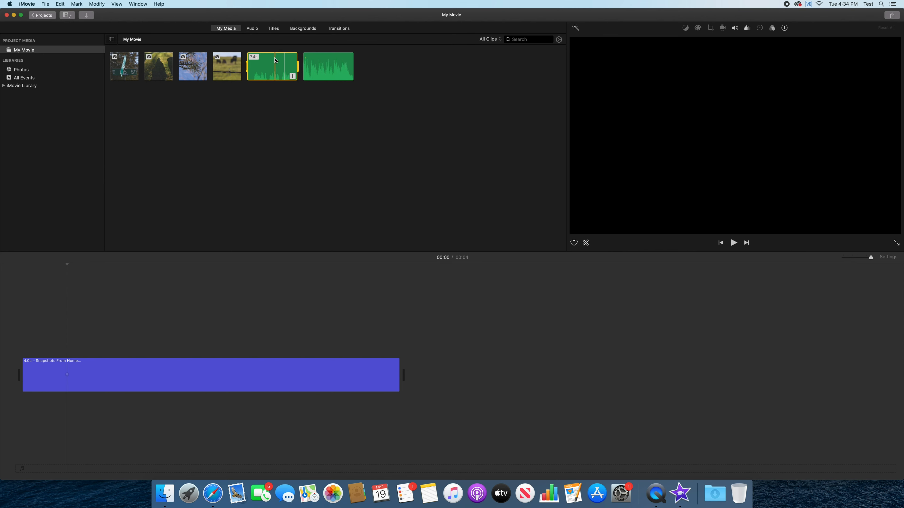
{"action": "left_click_drag", "start_coordinate": [275, 60], "coordinate": [111, 420]}
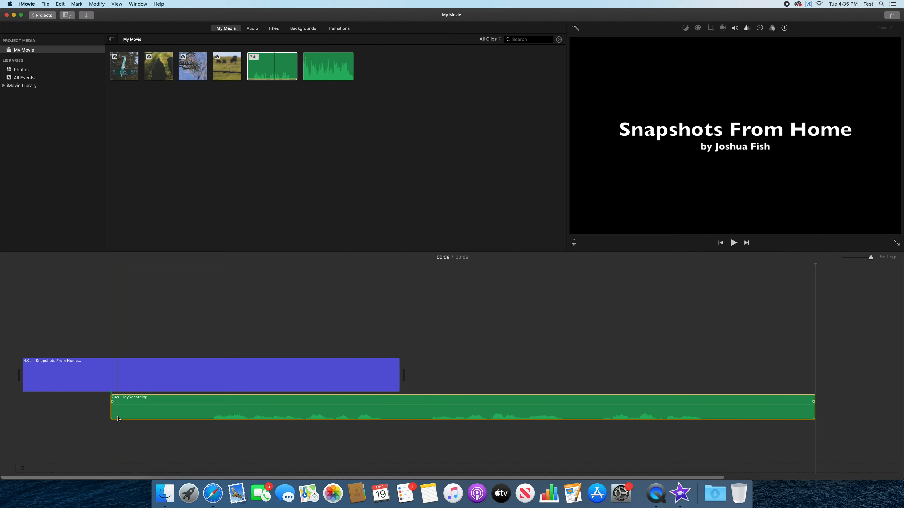
{"action": "left_click_drag", "start_coordinate": [176, 400], "coordinate": [76, 409]}
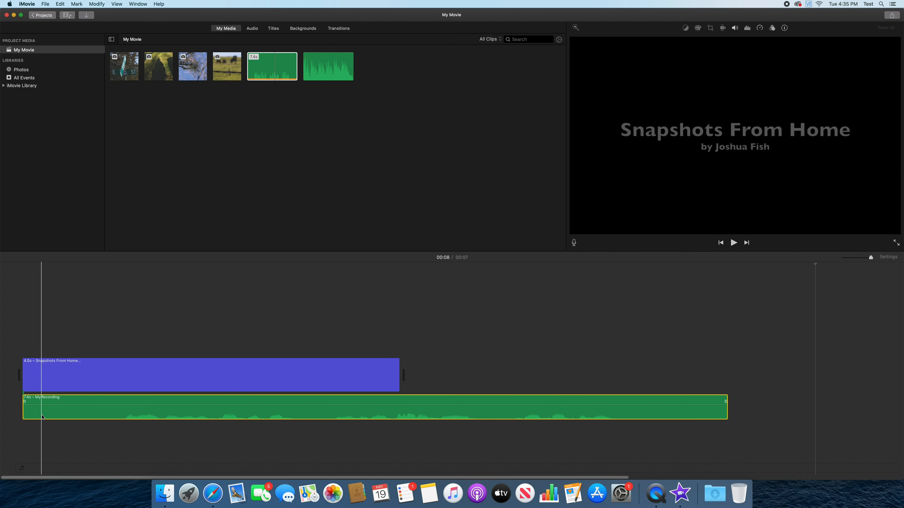
Try moving the MyRecording clip to the end of the title, and return it to the start of the timeline
{"action": "left_click_drag", "start_coordinate": [42, 417], "coordinate": [668, 369]}
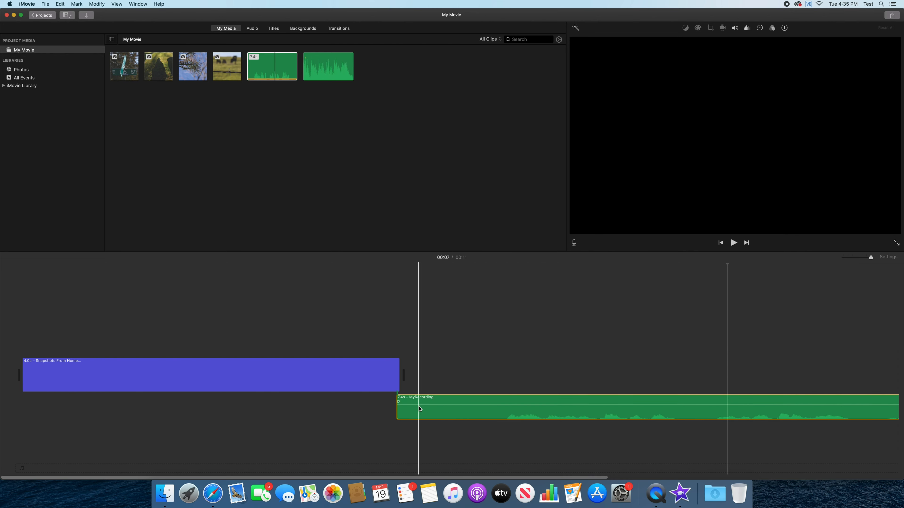
{"action": "left_click_drag", "start_coordinate": [419, 409], "coordinate": [730, 372]}
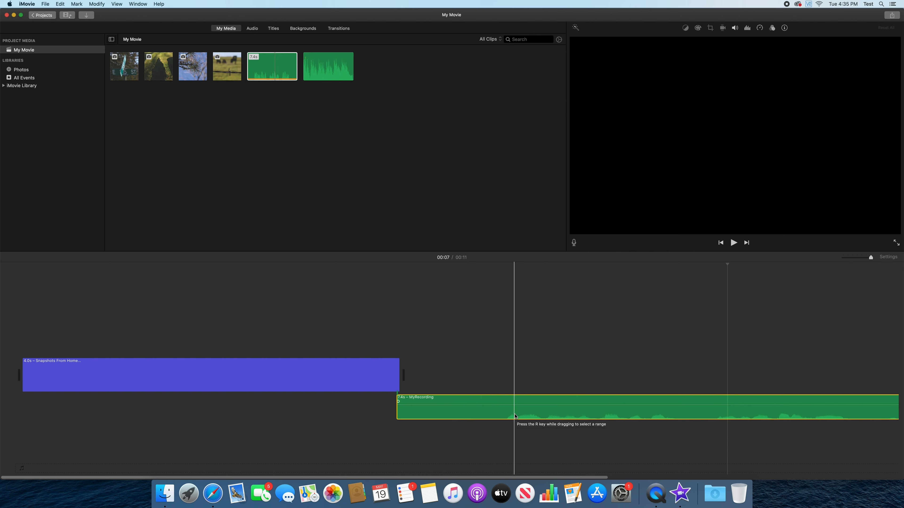
{"action": "left_click_drag", "start_coordinate": [515, 416], "coordinate": [141, 423]}
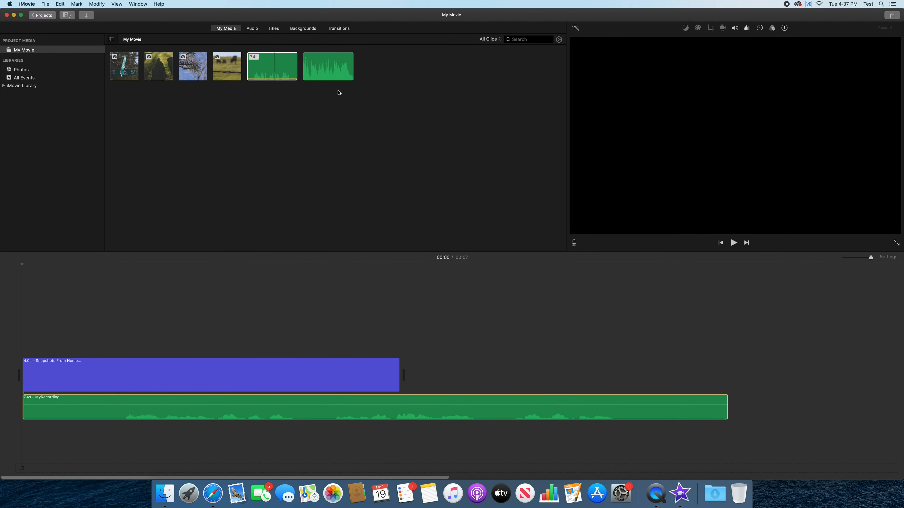
Place the Neither_Sweat_Nor_Tears music beneath the recording from the start, and add the street sign photo after the title
{"action": "left_click_drag", "start_coordinate": [322, 75], "coordinate": [16, 442]}
{"action": "left_click_drag", "start_coordinate": [16, 442], "coordinate": [17, 442]}
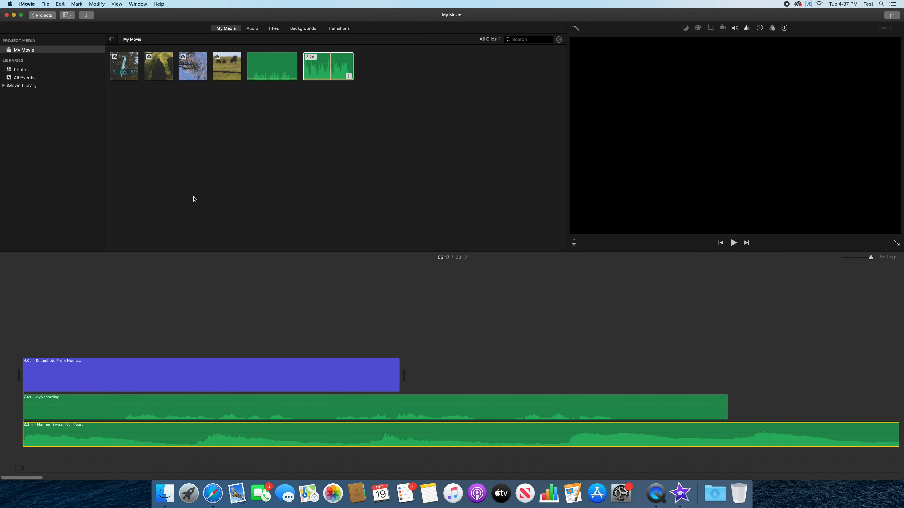
{"action": "left_click_drag", "start_coordinate": [121, 67], "coordinate": [412, 376]}
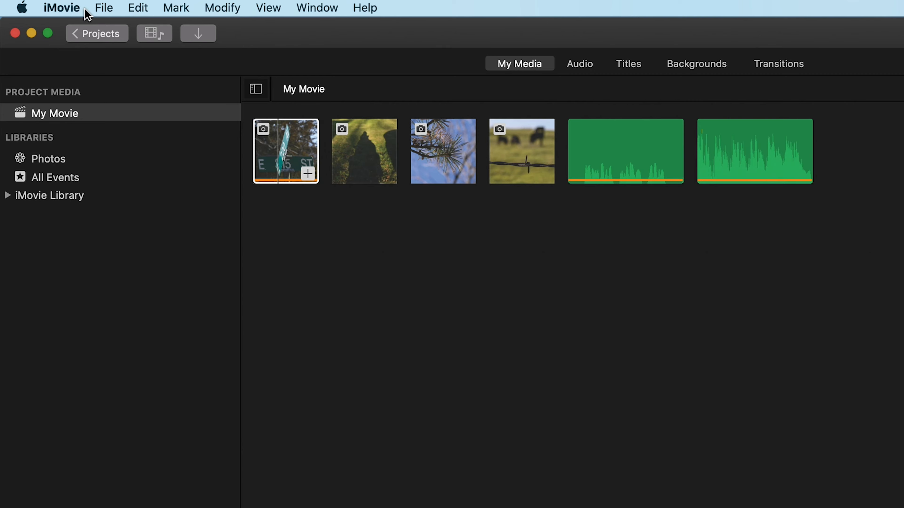
Set the default photo placement to Fit in the iMovie preferences
{"action": "left_click", "coordinate": [82, 10]}
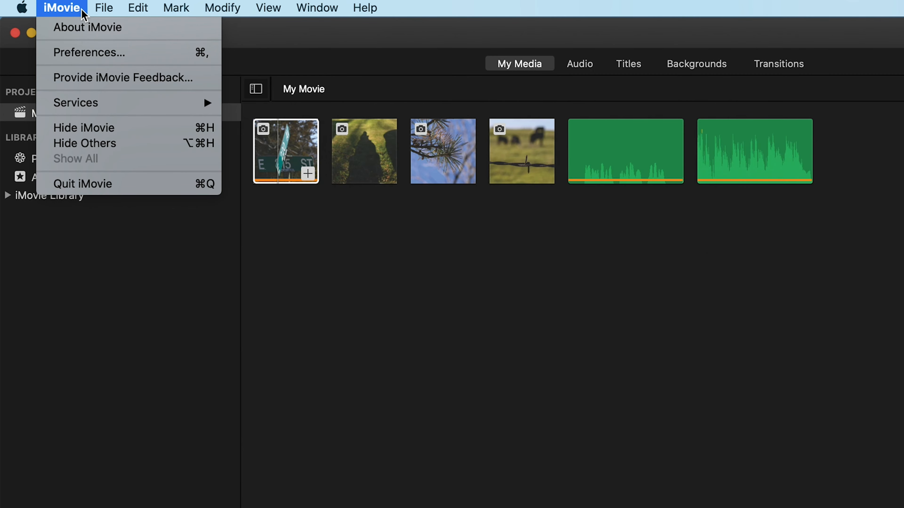
{"action": "left_click", "coordinate": [133, 52]}
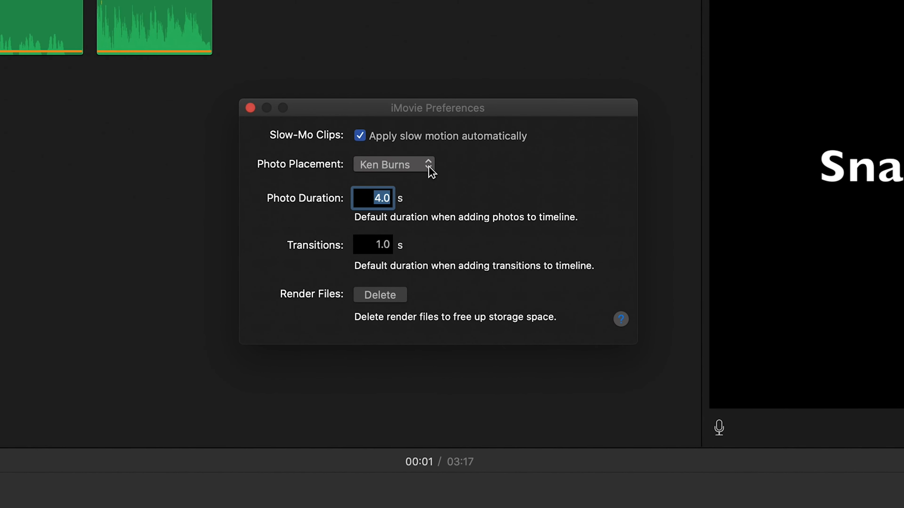
{"action": "left_click", "coordinate": [430, 170]}
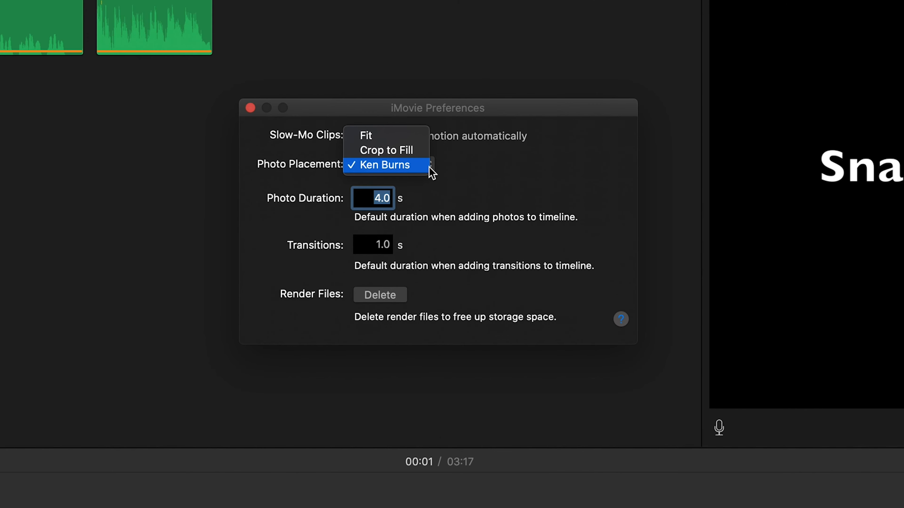
{"action": "left_click", "coordinate": [417, 139]}
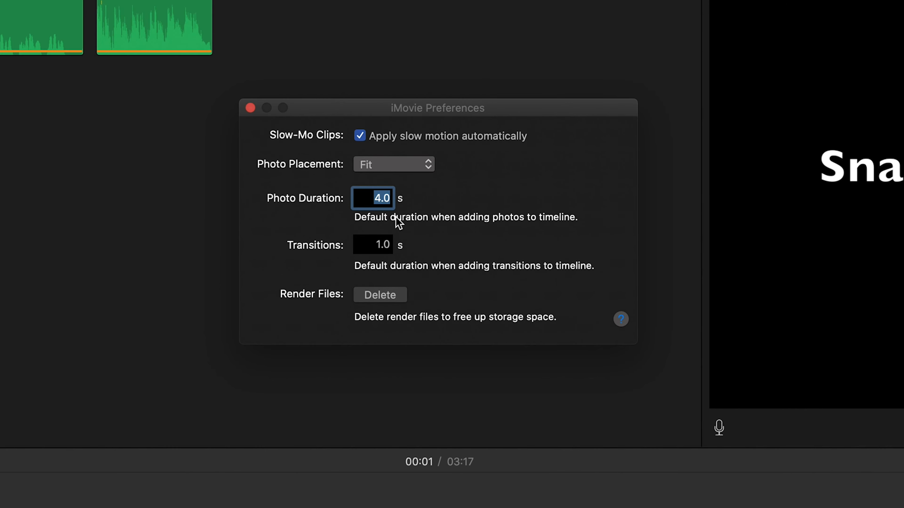
{"action": "left_click", "coordinate": [360, 199]}
{"action": "double_click", "coordinate": [365, 198]}
{"action": "left_click", "coordinate": [250, 108]}
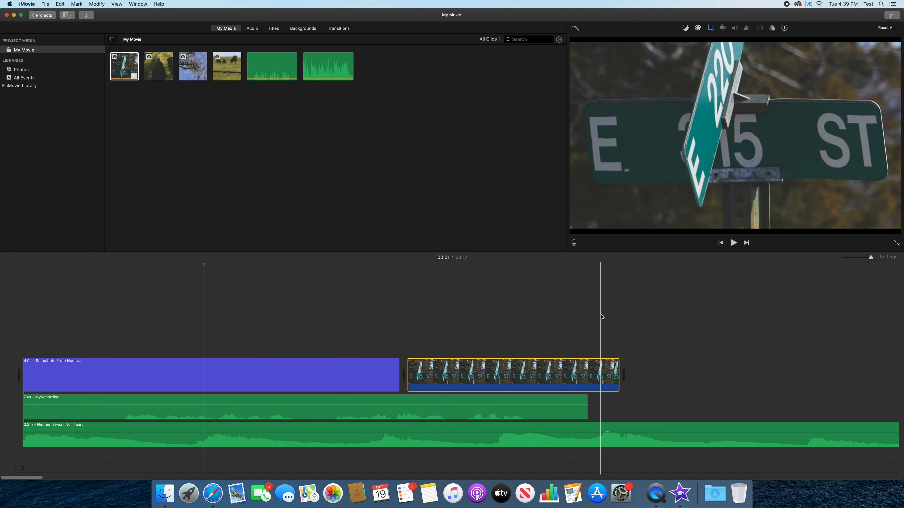
Delete the street sign photo from the timeline and add it again from the project media right after the title
{"action": "left_click", "coordinate": [581, 366]}
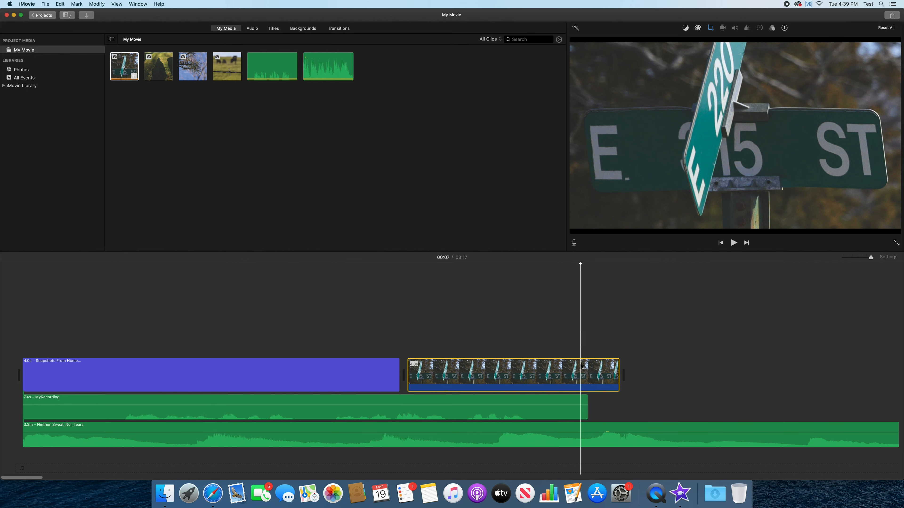
{"action": "key", "text": "Delete"}
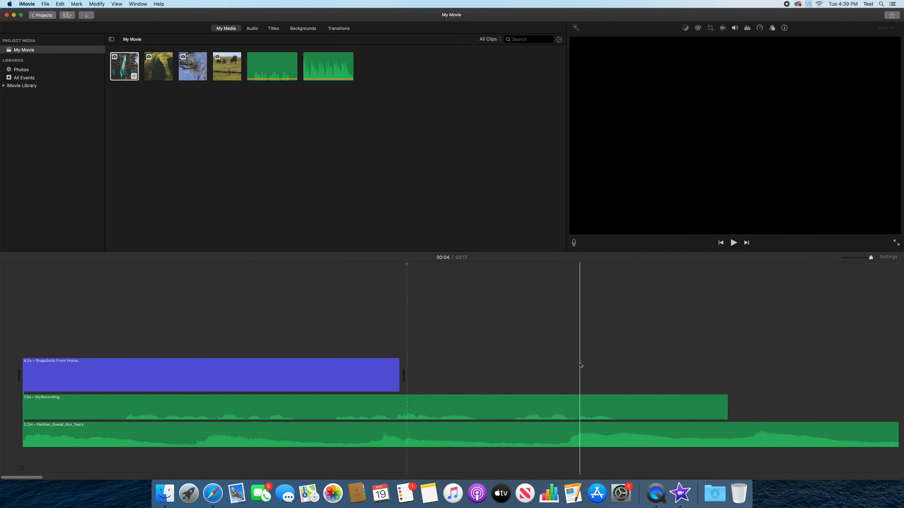
{"action": "left_click_drag", "start_coordinate": [122, 75], "coordinate": [416, 363]}
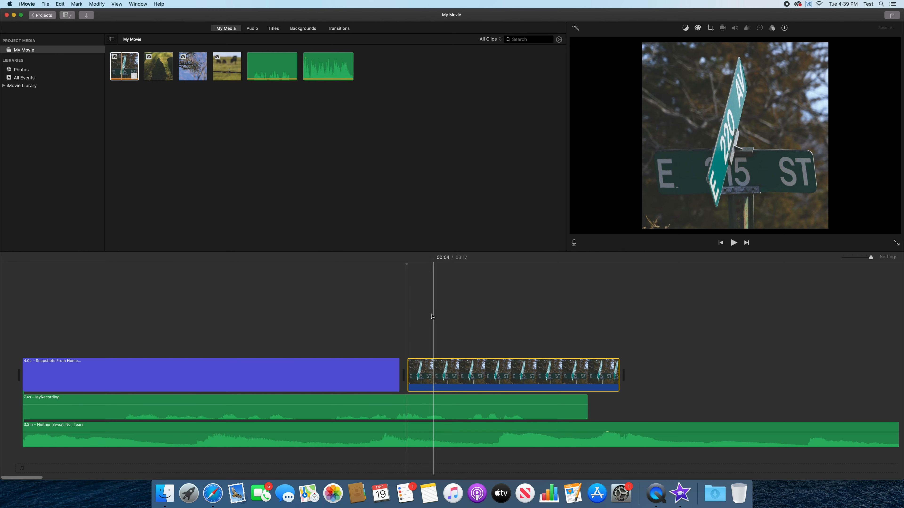
Add the shadow, pine branch and cow pasture photos to the timeline in that order after the street sign photo
{"action": "left_click_drag", "start_coordinate": [156, 78], "coordinate": [635, 366]}
{"action": "left_click_drag", "start_coordinate": [635, 365], "coordinate": [634, 365]}
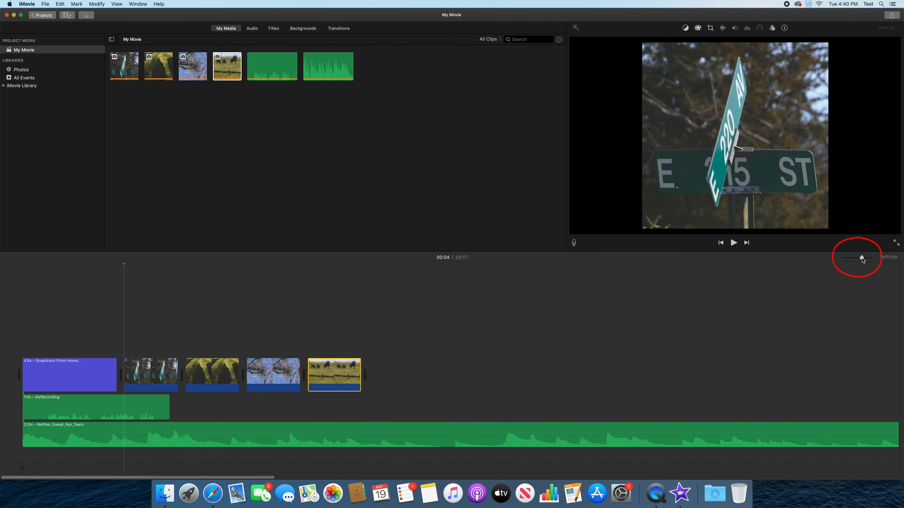
{"action": "mouse_move", "coordinate": [861, 259]}
{"action": "left_mouse_down"}
{"action": "mouse_move", "coordinate": [853, 257]}
{"action": "mouse_move", "coordinate": [861, 257]}
{"action": "left_mouse_up"}
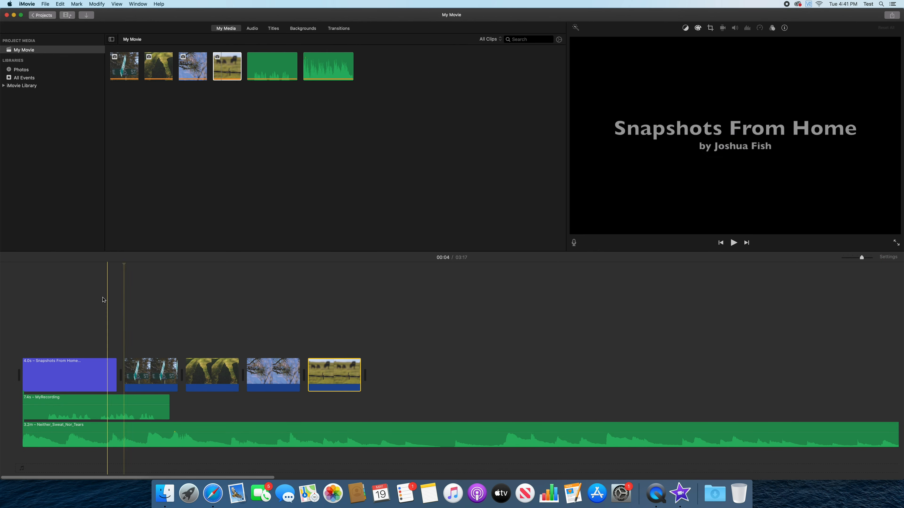
Play the whole slideshow from the start of the timeline through the last photo
{"action": "left_click", "coordinate": [24, 312]}
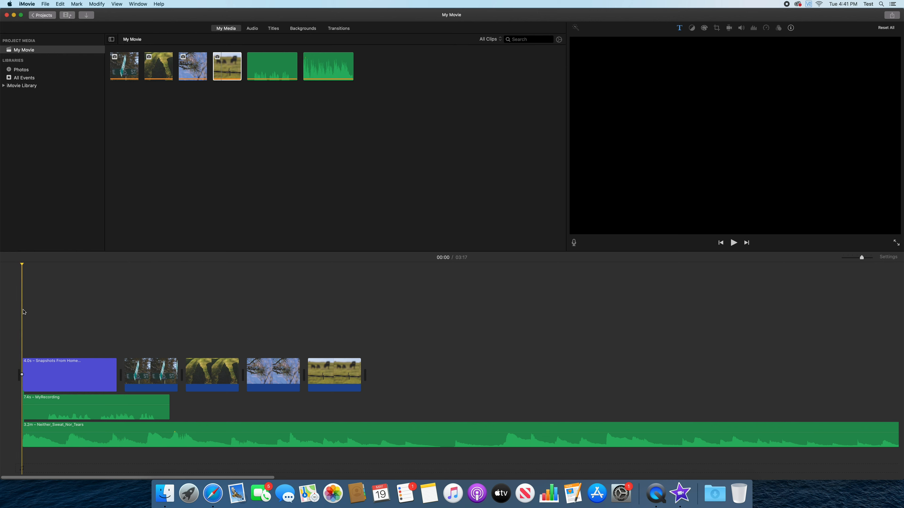
{"action": "key", "text": "space"}
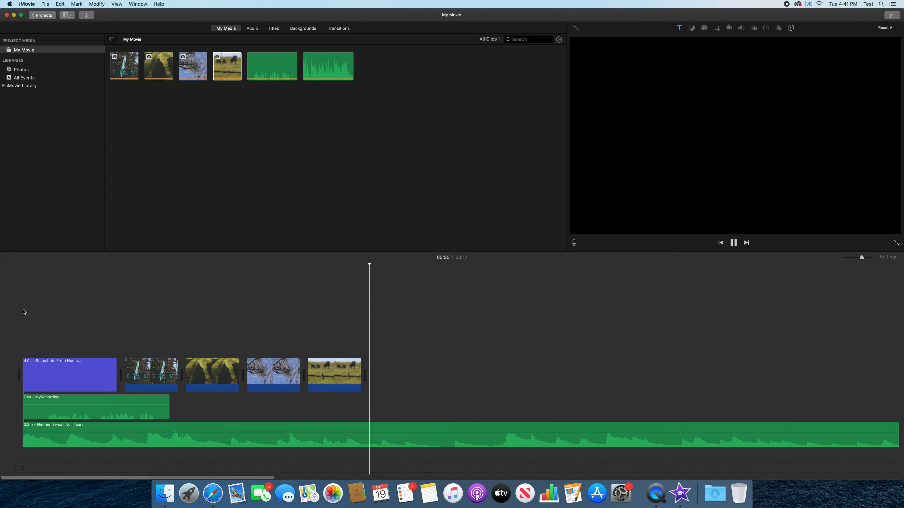
{"action": "key", "text": "space"}
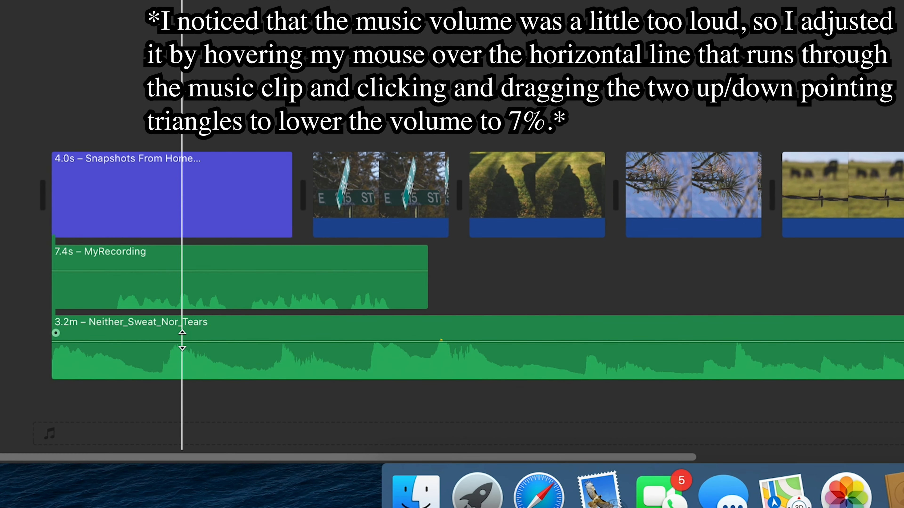
Lower the Neither_Sweat_Nor_Tears music volume to 7% and play the opening to check the balance with the narration
{"action": "left_click_drag", "start_coordinate": [182, 340], "coordinate": [179, 358]}
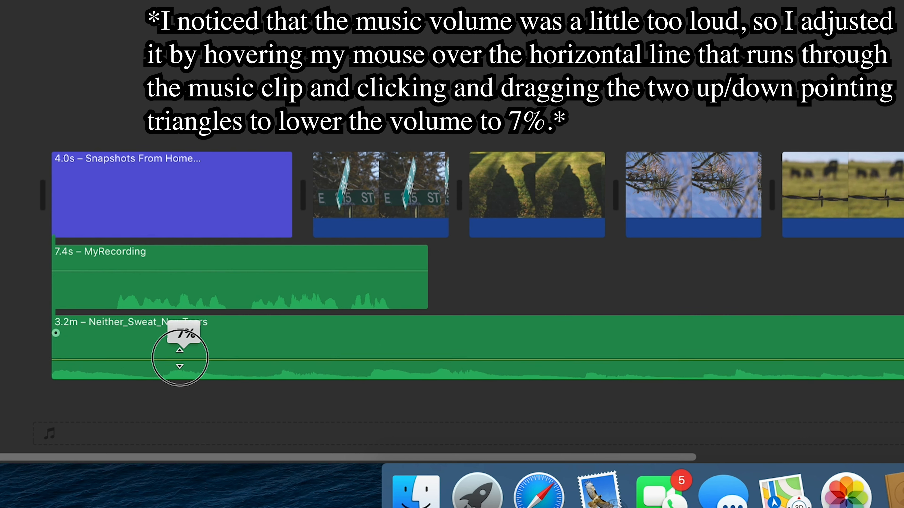
{"action": "left_click_drag", "start_coordinate": [179, 358], "coordinate": [179, 358]}
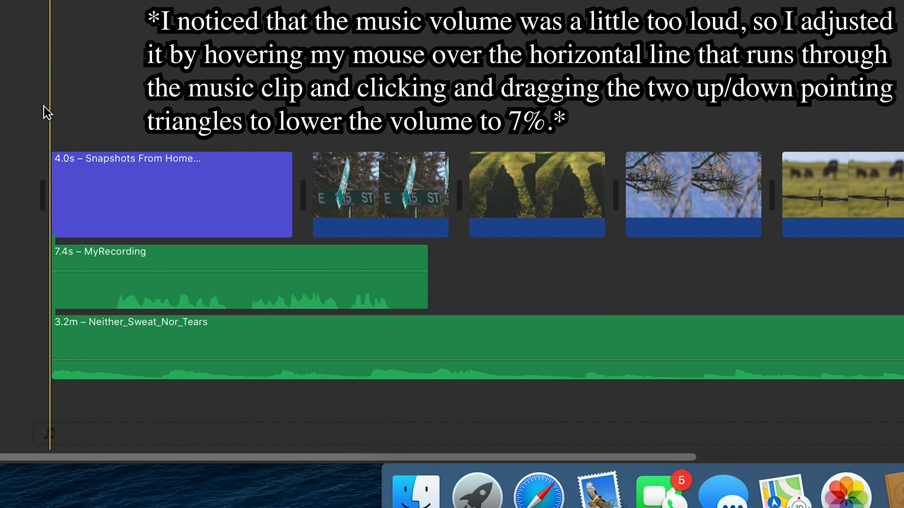
{"action": "key", "text": "space"}
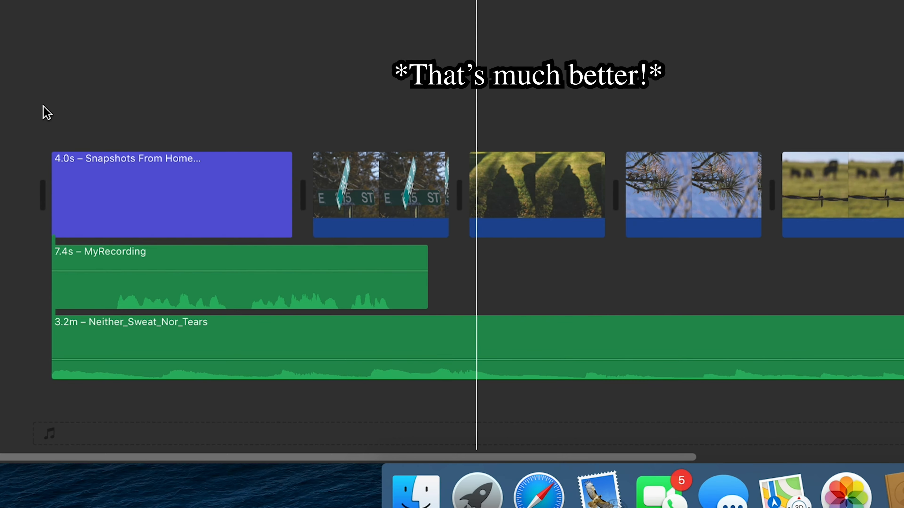
{"action": "key", "text": "space"}
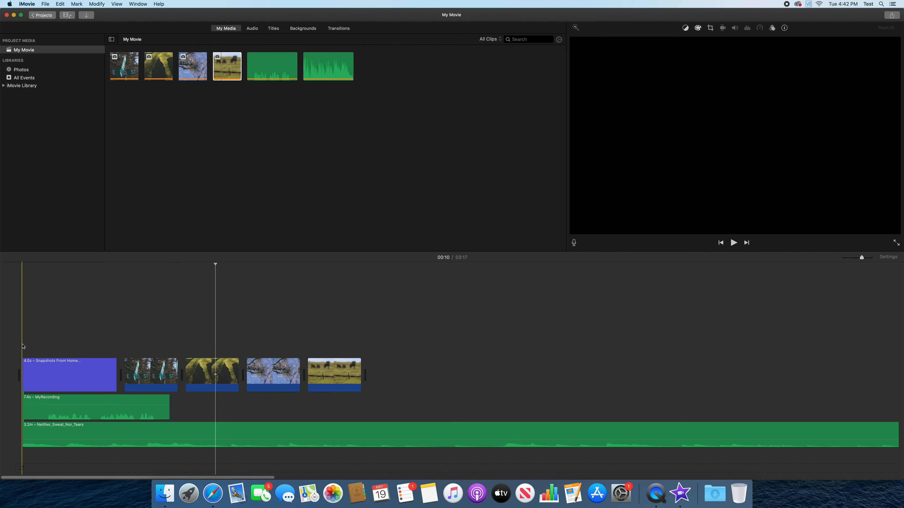
Browse the available transitions and preview Cross Dissolve, Cross Blur and Fade to Black
{"action": "left_click", "coordinate": [338, 30]}
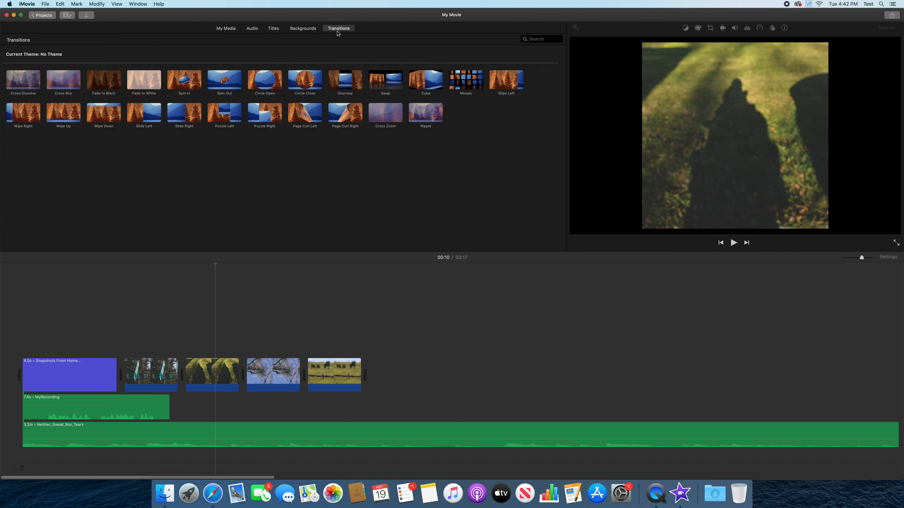
{"action": "left_click", "coordinate": [16, 80]}
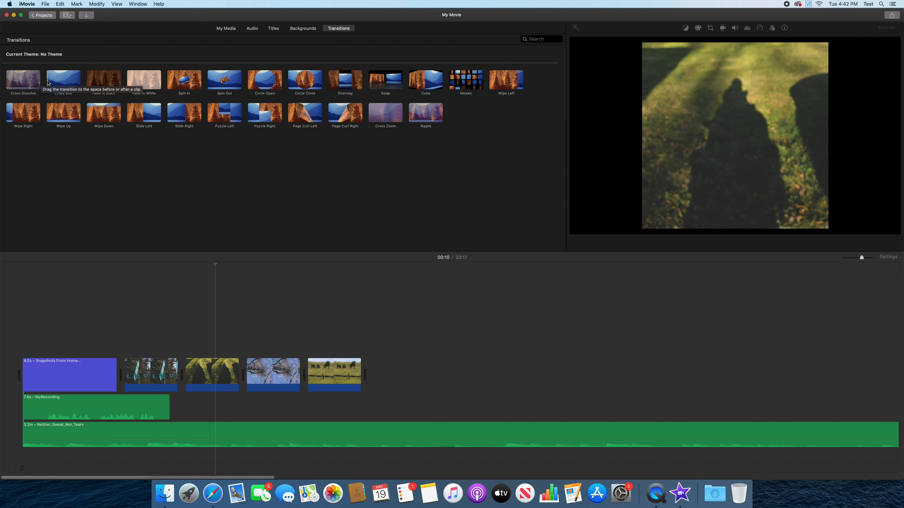
{"action": "left_click", "coordinate": [50, 81]}
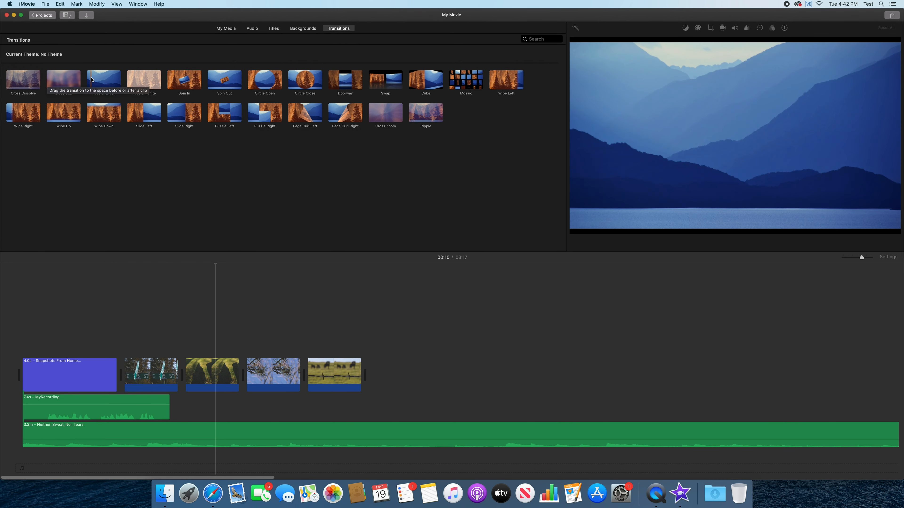
{"action": "left_click", "coordinate": [102, 79]}
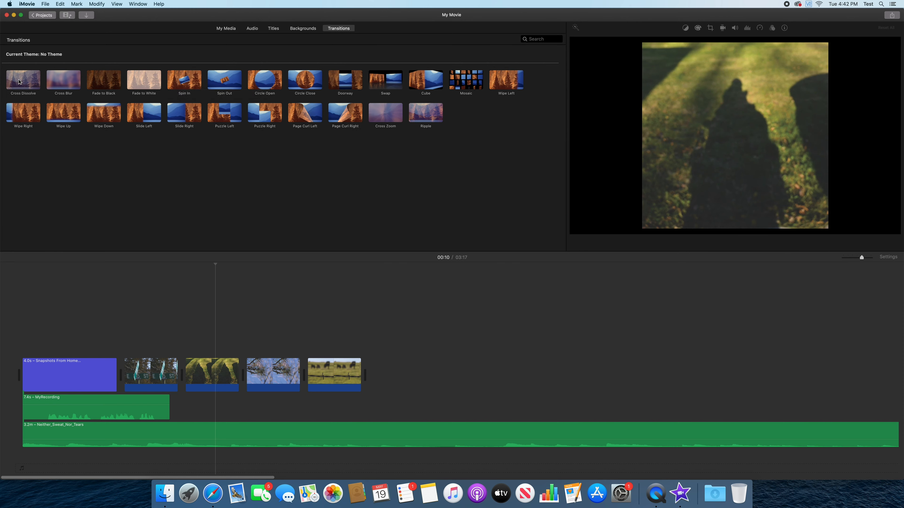
Place Cross Dissolve transitions between the four photos and a Fade to Black after the cow pasture photo
{"action": "left_click", "coordinate": [19, 81]}
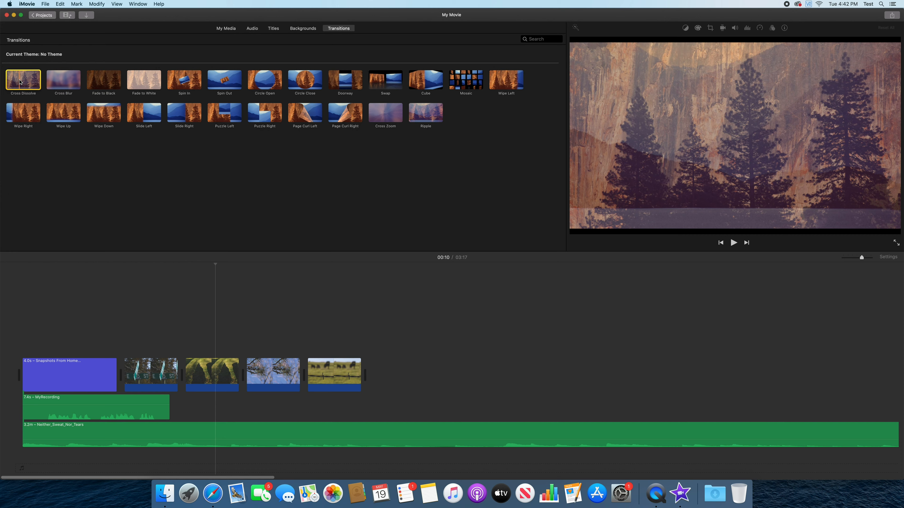
{"action": "left_click_drag", "start_coordinate": [20, 82], "coordinate": [110, 375]}
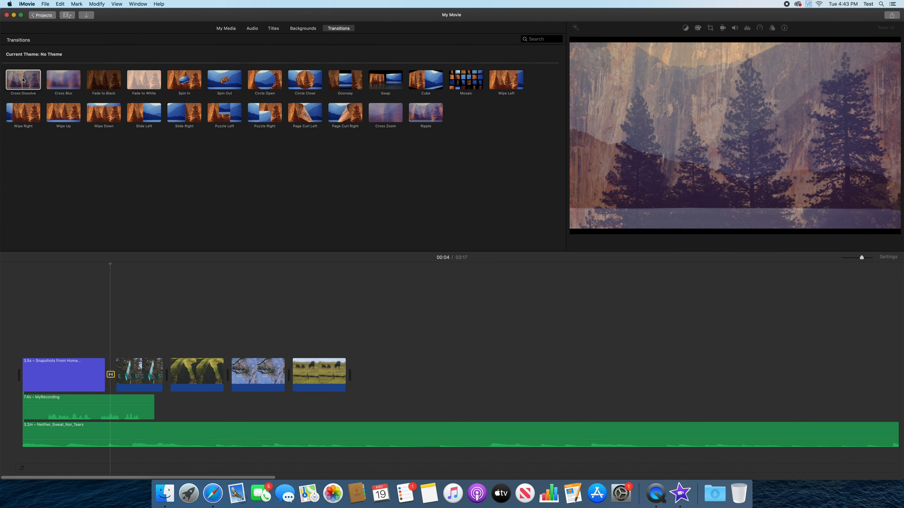
{"action": "left_click_drag", "start_coordinate": [23, 80], "coordinate": [106, 183]}
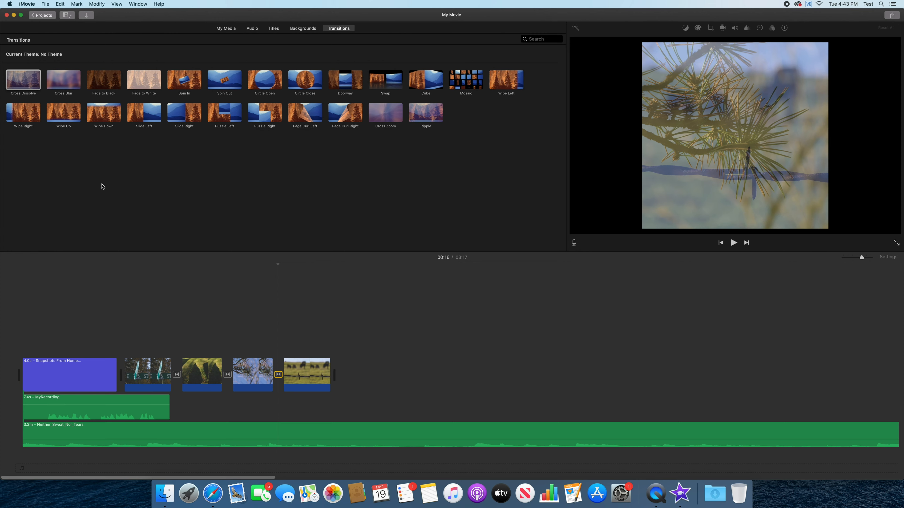
{"action": "left_click_drag", "start_coordinate": [103, 81], "coordinate": [332, 368]}
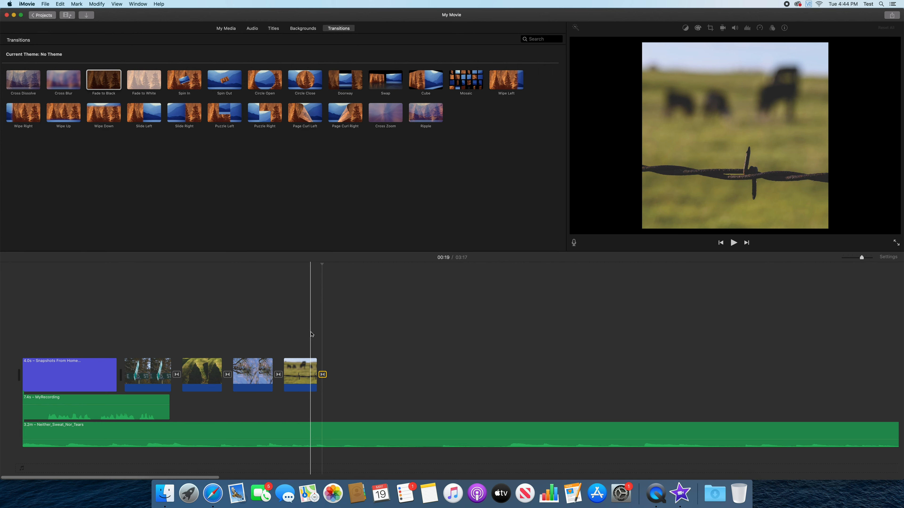
Play the timeline from the street sign photo to beyond the last photo to review the transitions
{"action": "left_click", "coordinate": [148, 336]}
{"action": "key", "text": "space"}
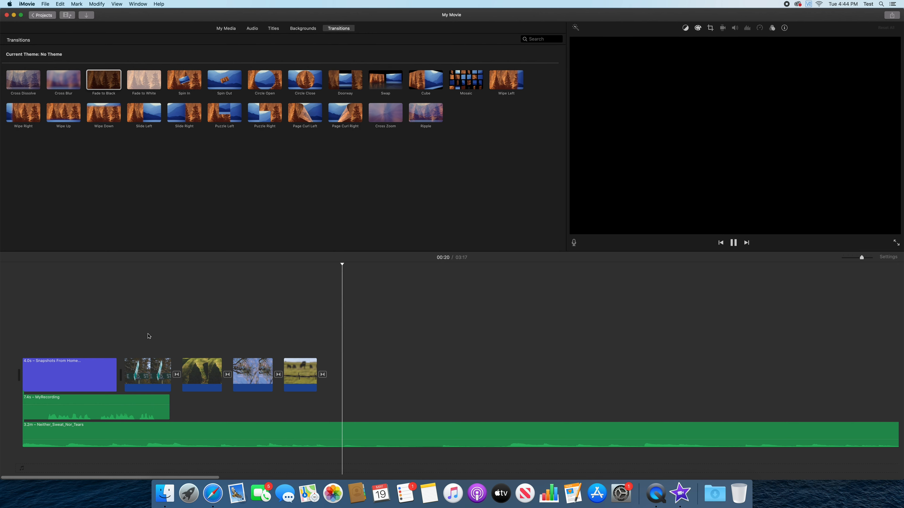
{"action": "key", "text": "space"}
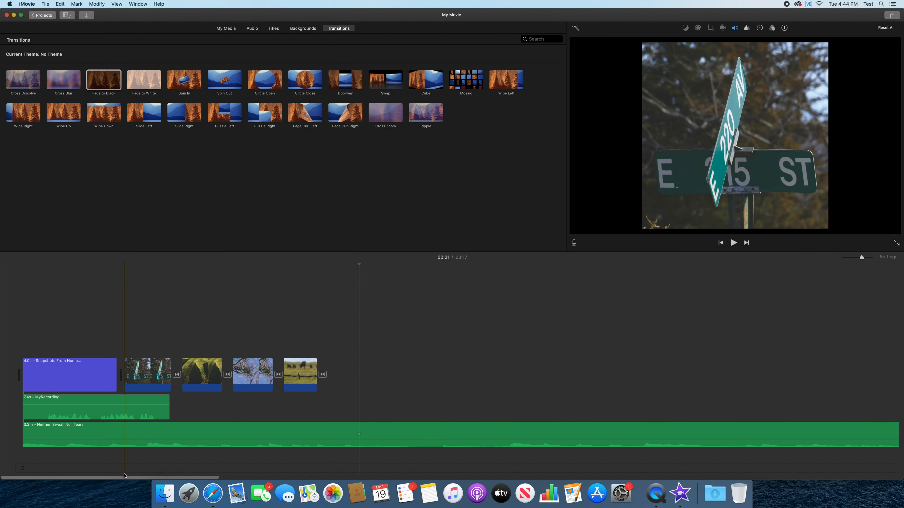
Trim the end of the Neither_Sweat_Nor_Tears music to about 20 seconds so it stops at the end of the final transition
{"action": "left_click_drag", "start_coordinate": [118, 479], "coordinate": [803, 501]}
{"action": "left_click_drag", "start_coordinate": [861, 257], "coordinate": [847, 257]}
{"action": "left_click_drag", "start_coordinate": [812, 481], "coordinate": [117, 457]}
{"action": "left_click", "coordinate": [426, 434]}
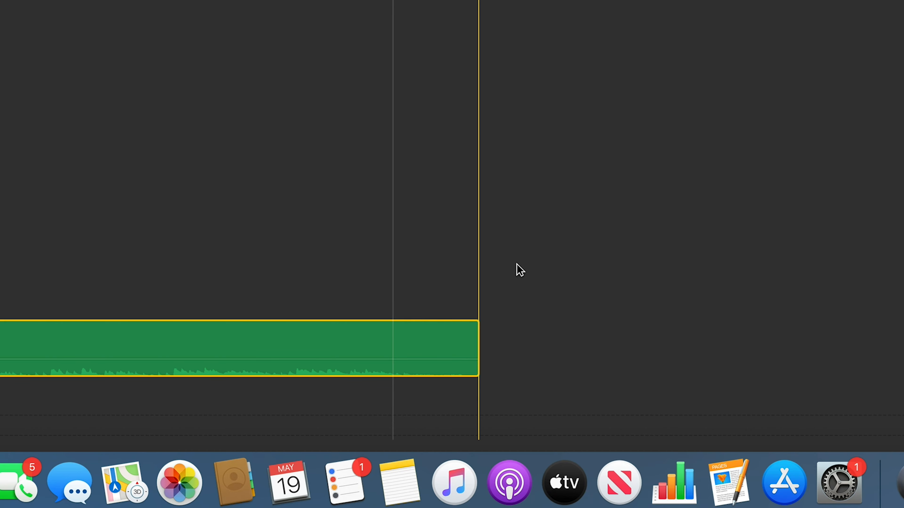
{"action": "left_click", "coordinate": [477, 366]}
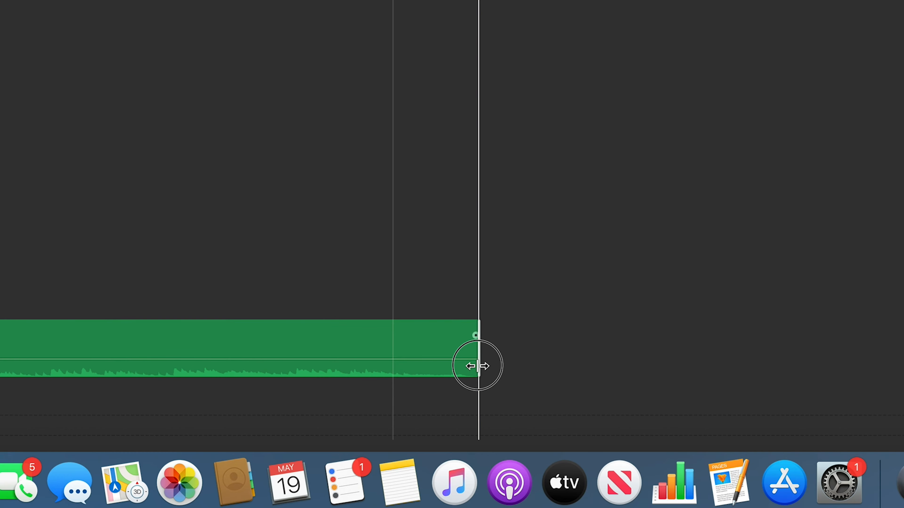
{"action": "left_click_drag", "start_coordinate": [477, 366], "coordinate": [61, 366]}
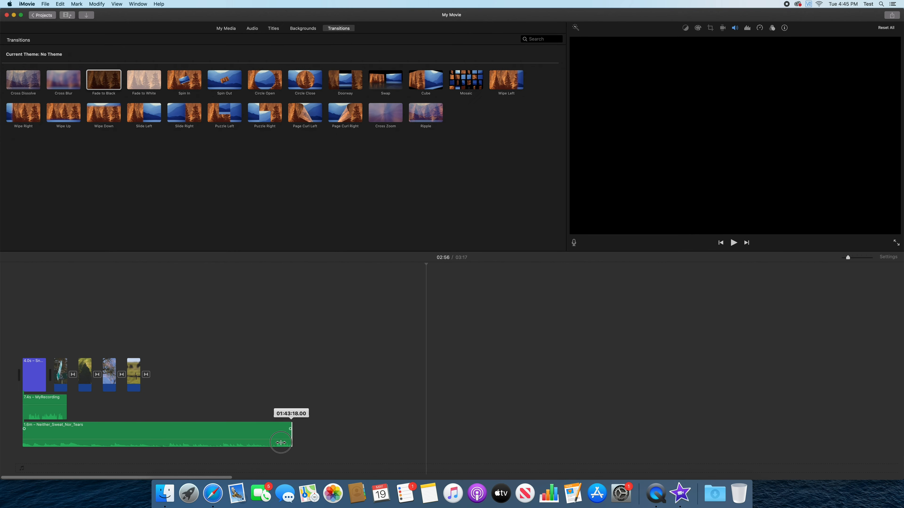
{"action": "left_click_drag", "start_coordinate": [281, 442], "coordinate": [148, 439]}
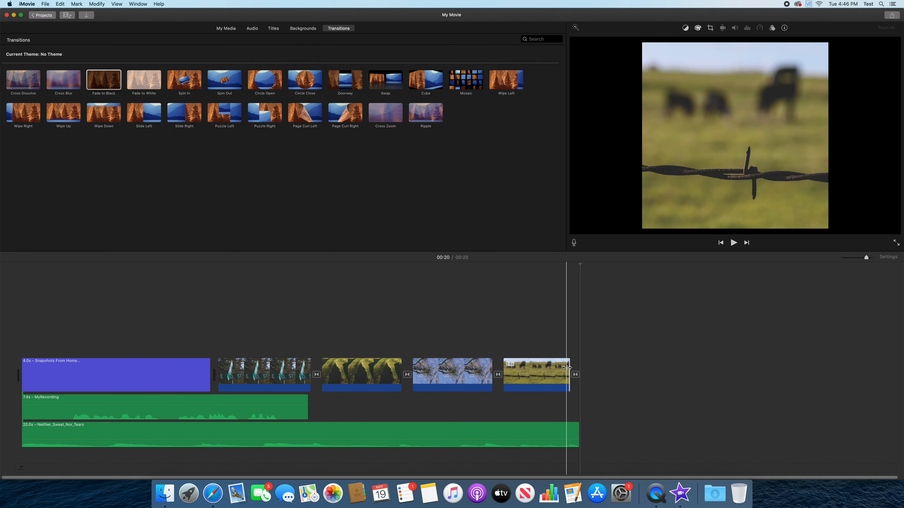
Lengthen the opening title clip to 5.5 seconds
{"action": "mouse_move", "coordinate": [568, 366]}
{"action": "left_mouse_down"}
{"action": "mouse_move", "coordinate": [596, 364]}
{"action": "mouse_move", "coordinate": [566, 365]}
{"action": "left_mouse_up"}
{"action": "left_click_drag", "start_coordinate": [210, 362], "coordinate": [281, 363]}
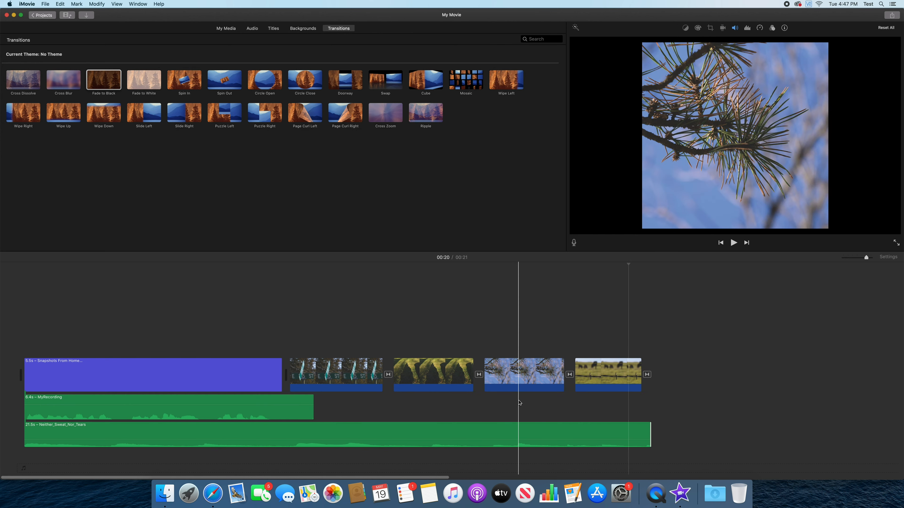
Fade out the music from the later part of the pine branch photo to its end, and play the result
{"action": "left_click", "coordinate": [621, 341]}
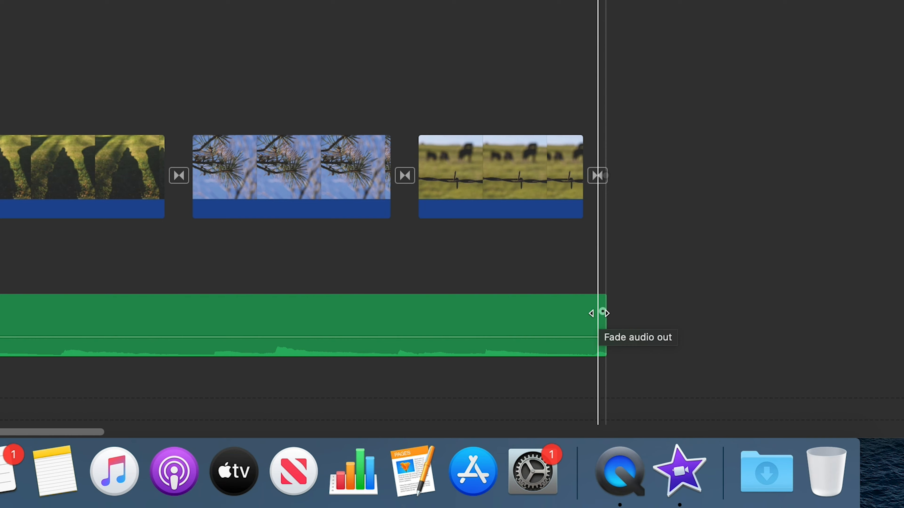
{"action": "left_click_drag", "start_coordinate": [602, 312], "coordinate": [324, 311]}
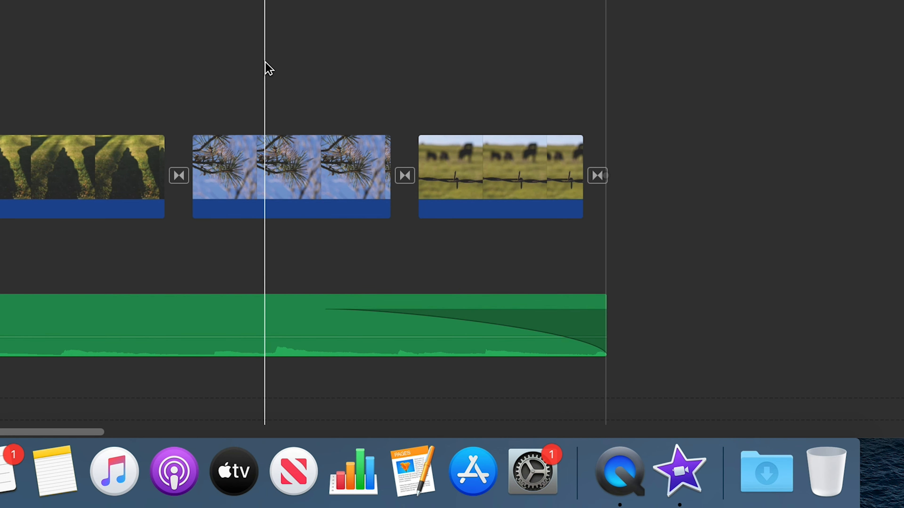
{"action": "key", "text": "space"}
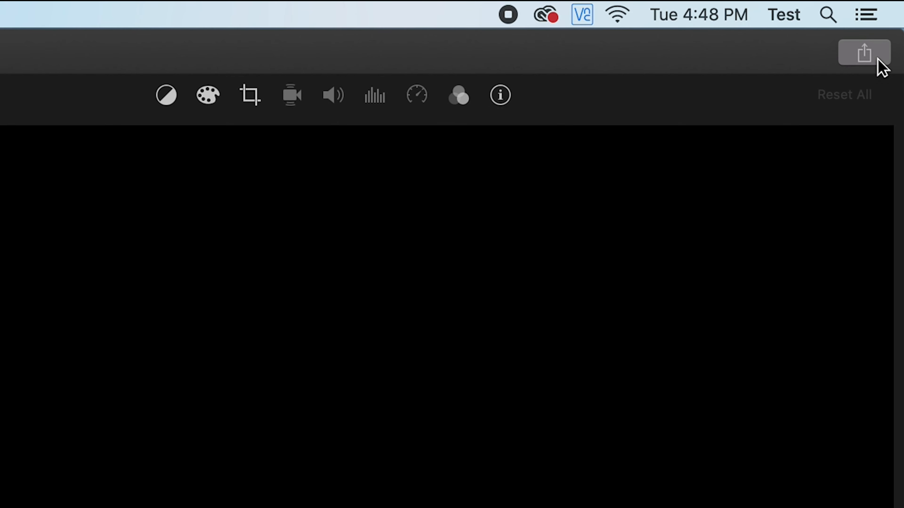
Export the movie as a file named SnapshotsFromHome and save it to the external drive
{"action": "left_click", "coordinate": [877, 59]}
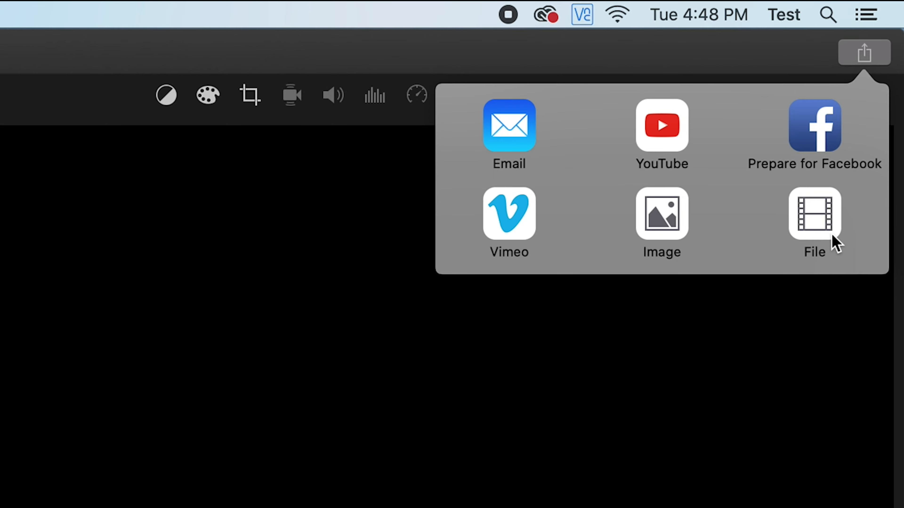
{"action": "left_click", "coordinate": [835, 244]}
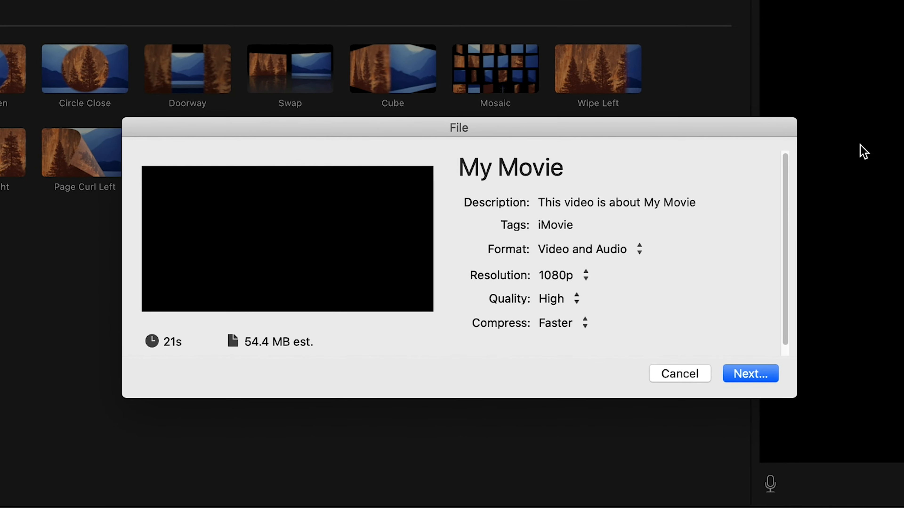
{"action": "left_click", "coordinate": [613, 171]}
{"action": "type", "text": "SnapshotsFromHome"}
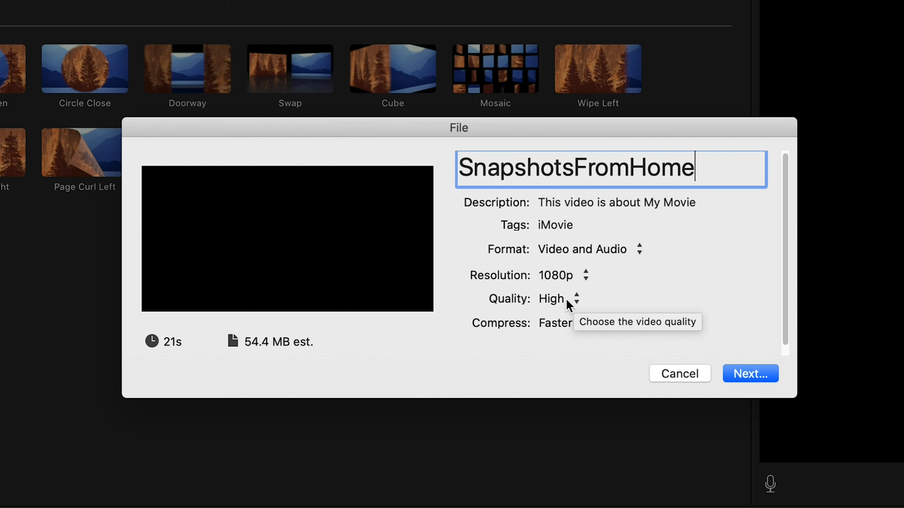
{"action": "left_click", "coordinate": [770, 377]}
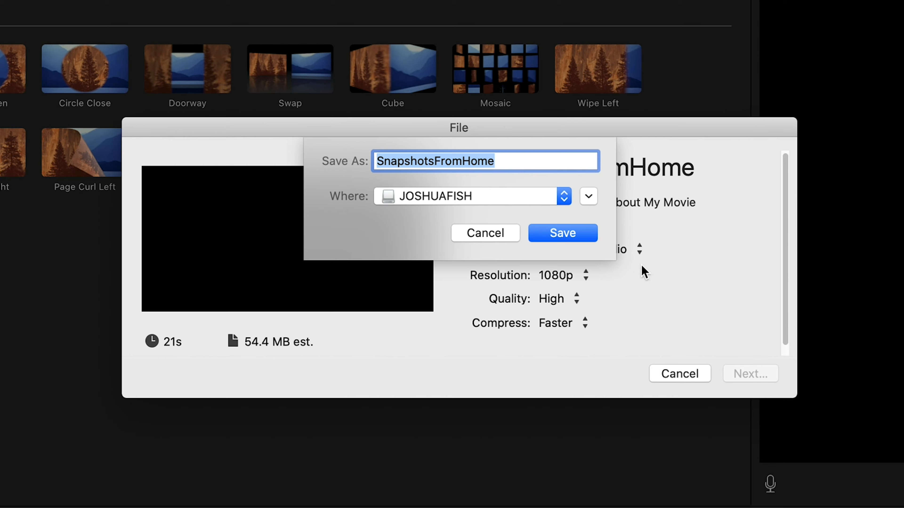
{"action": "left_click", "coordinate": [563, 200]}
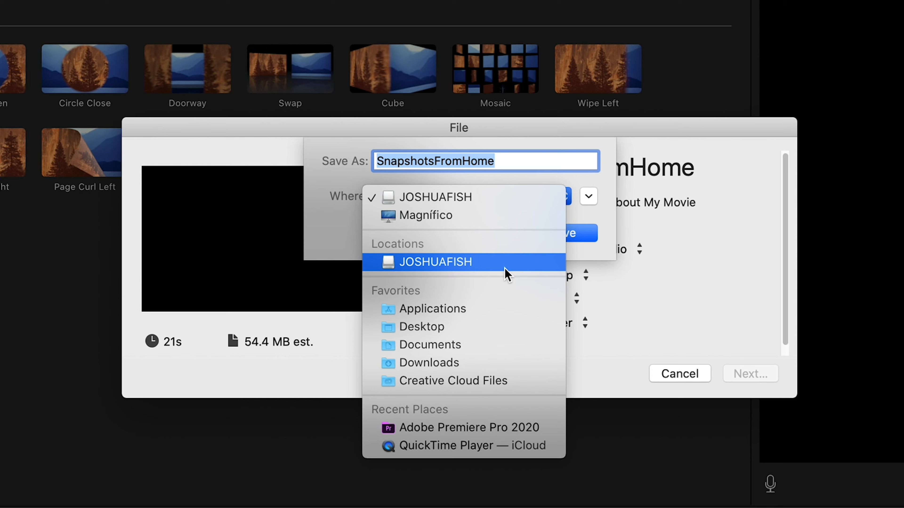
{"action": "left_click", "coordinate": [505, 269]}
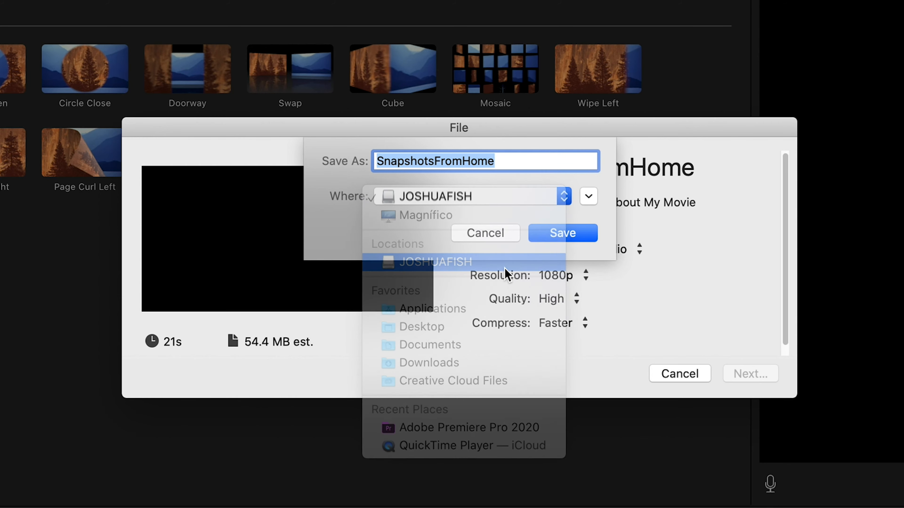
{"action": "left_click", "coordinate": [585, 235]}
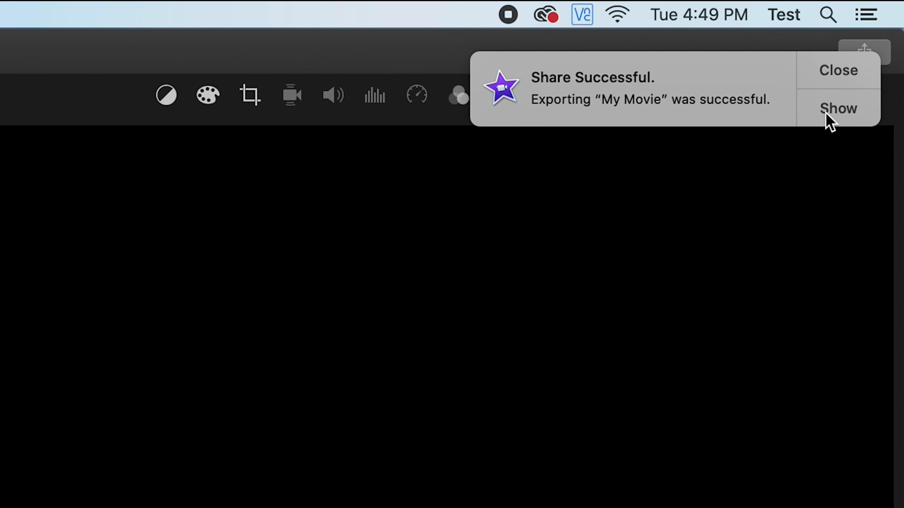
Show the exported SnapshotsFromHome.mp4 in Finder and play it in QuickTime Player
{"action": "left_click", "coordinate": [860, 116]}
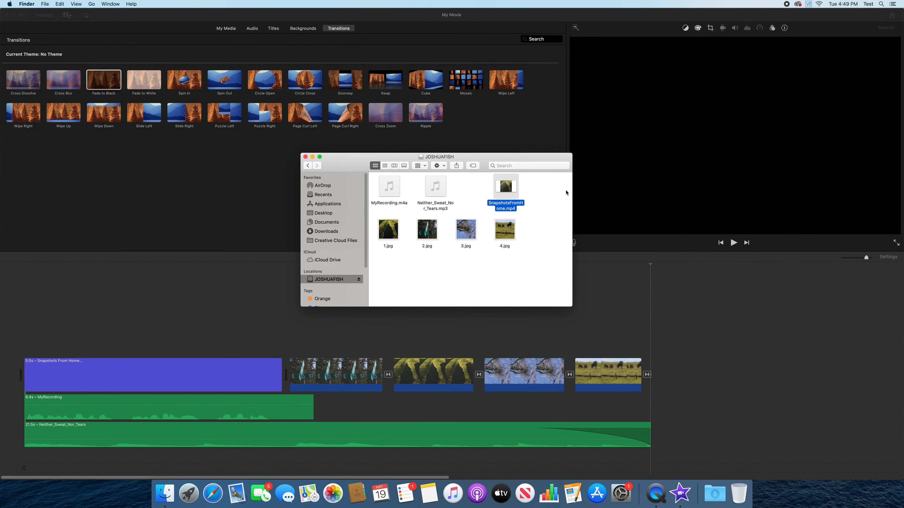
{"action": "double_click", "coordinate": [505, 186]}
{"action": "key", "text": "space"}
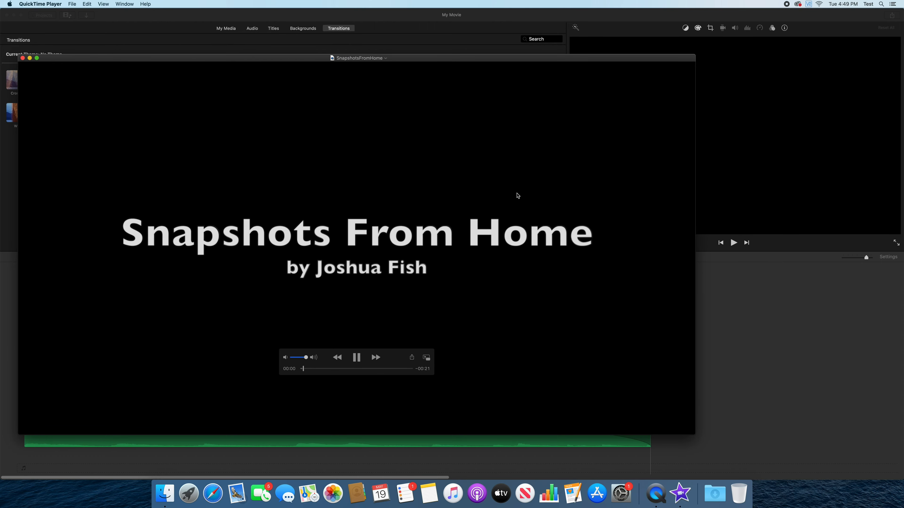